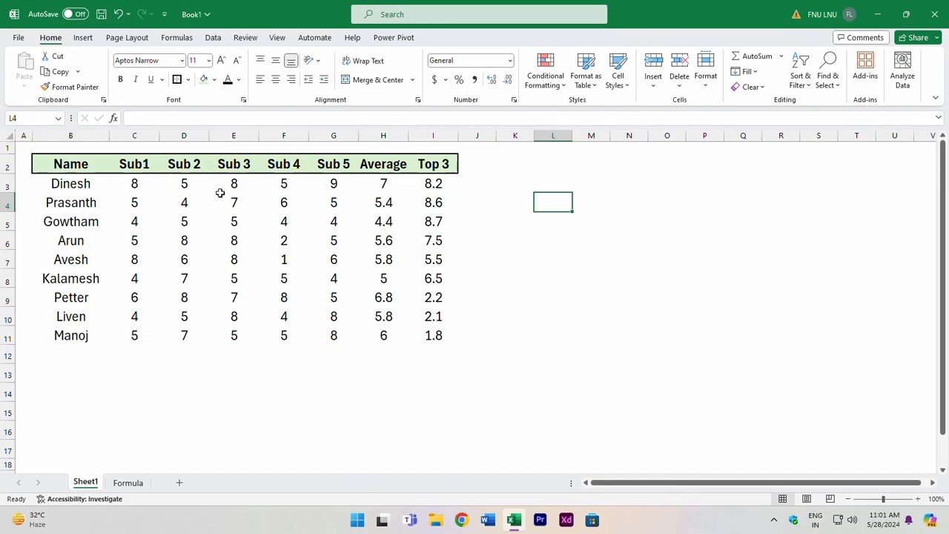
Add an empty note to cell D3 and close it.
click(191, 185)
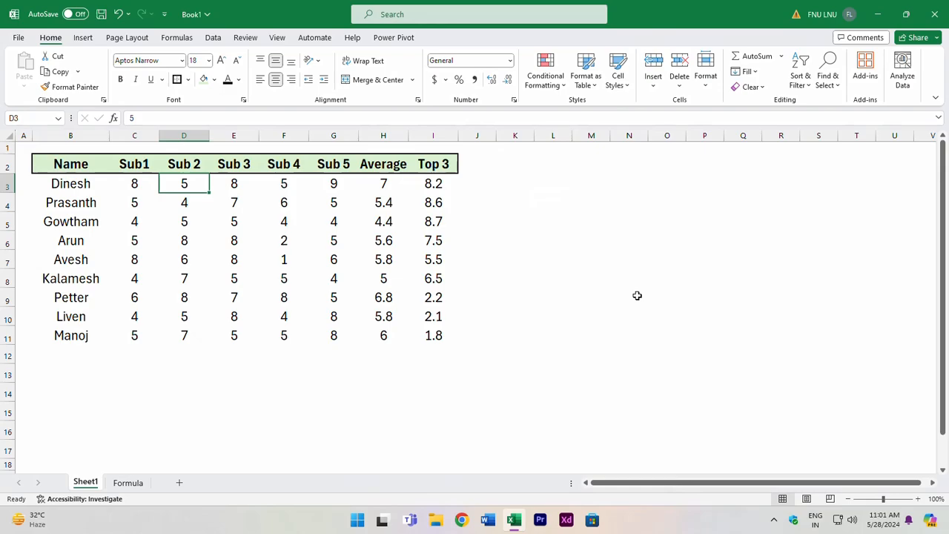
key(shift+F2)
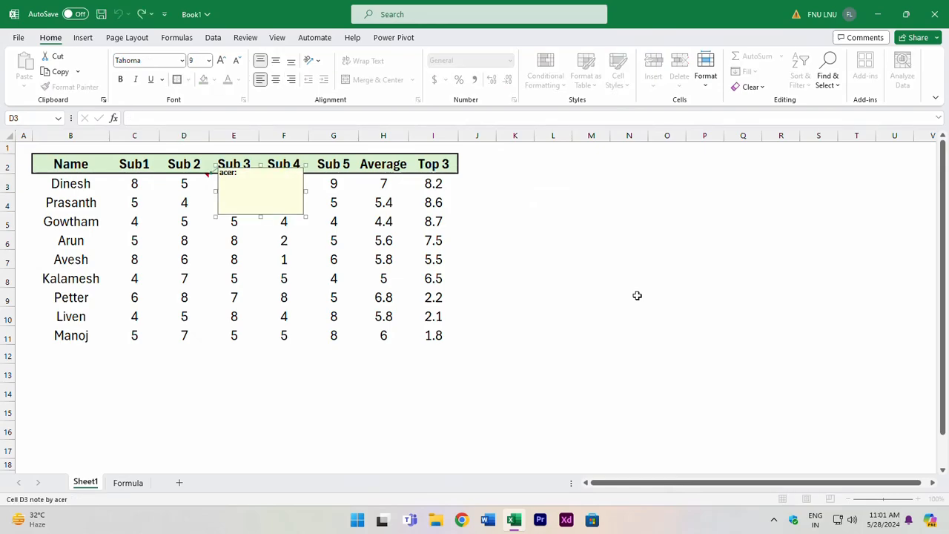
click(637, 295)
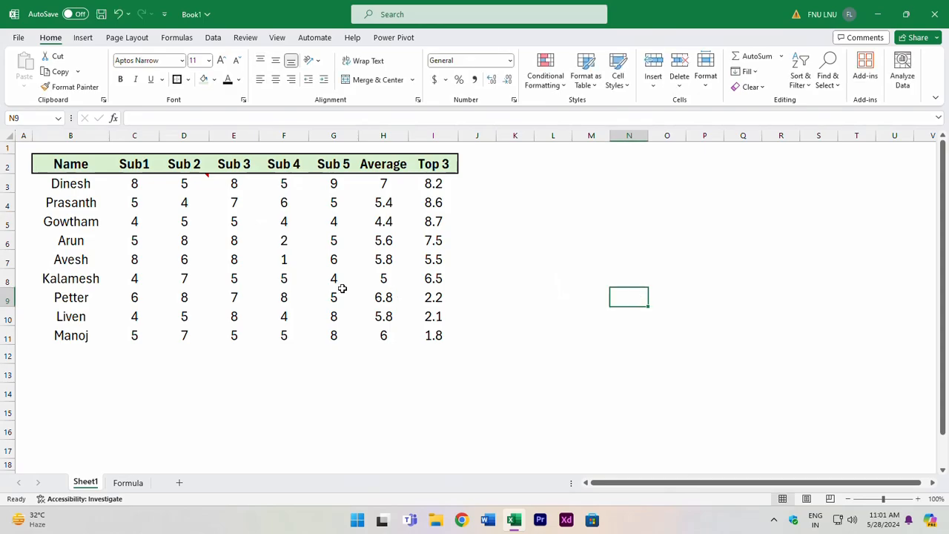
Reopen the note on cell D3 and enter the numbered lines 1., 2. and 3. in it.
mouse_move(195, 181)
click(184, 182)
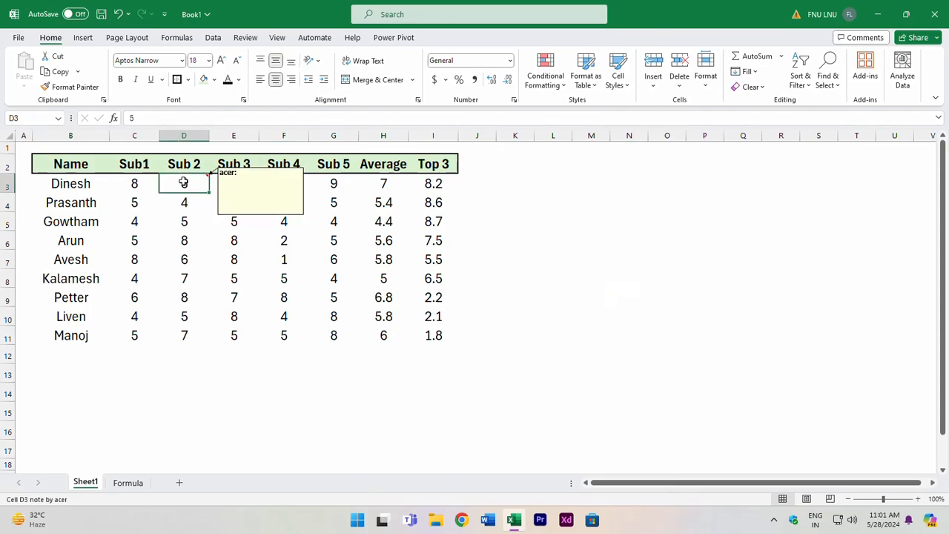
key(shift+F2)
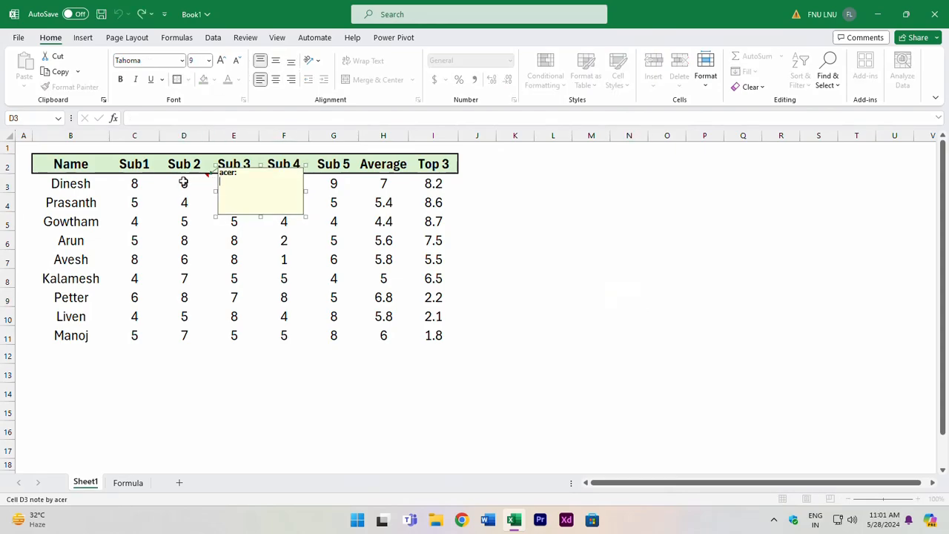
text(1.)
key(Return)
text(2.)
key(Return)
Delete the note from cell D3.
click(235, 169)
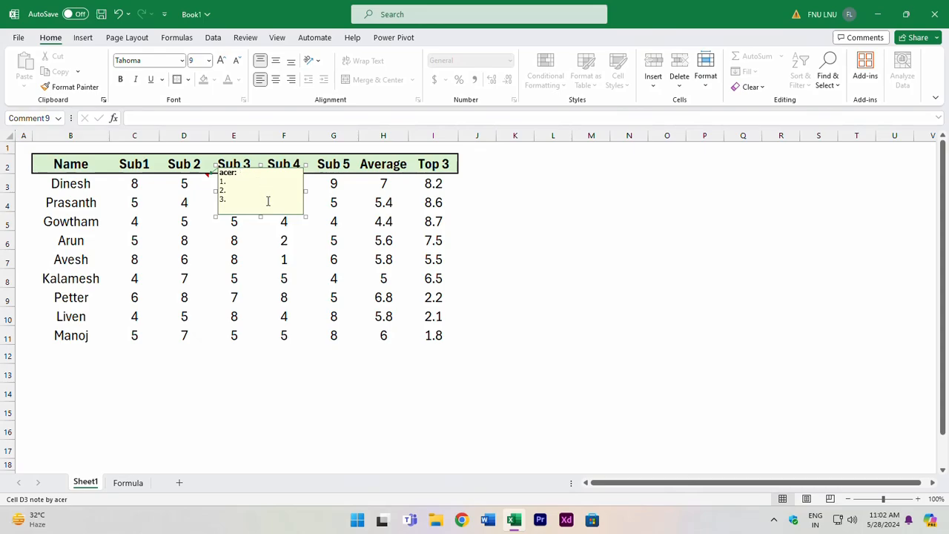
key(Escape)
click(530, 221)
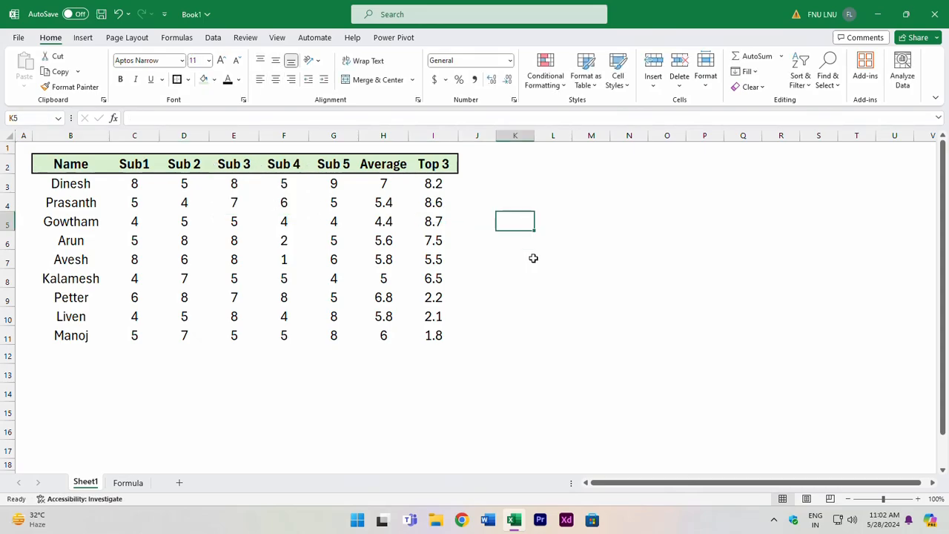
Start inserting a function in cell J3, search for "sum" and browse the matching functions.
click(478, 189)
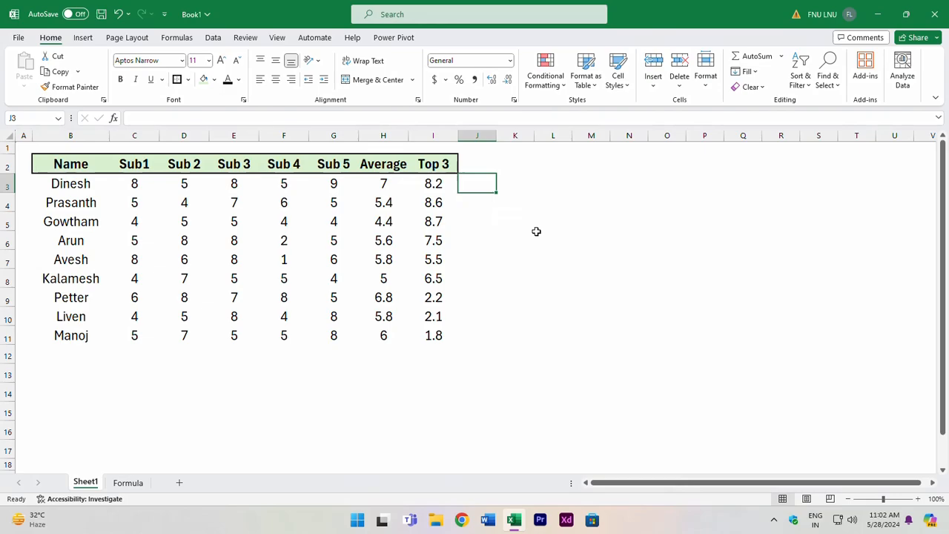
key(shift+F3)
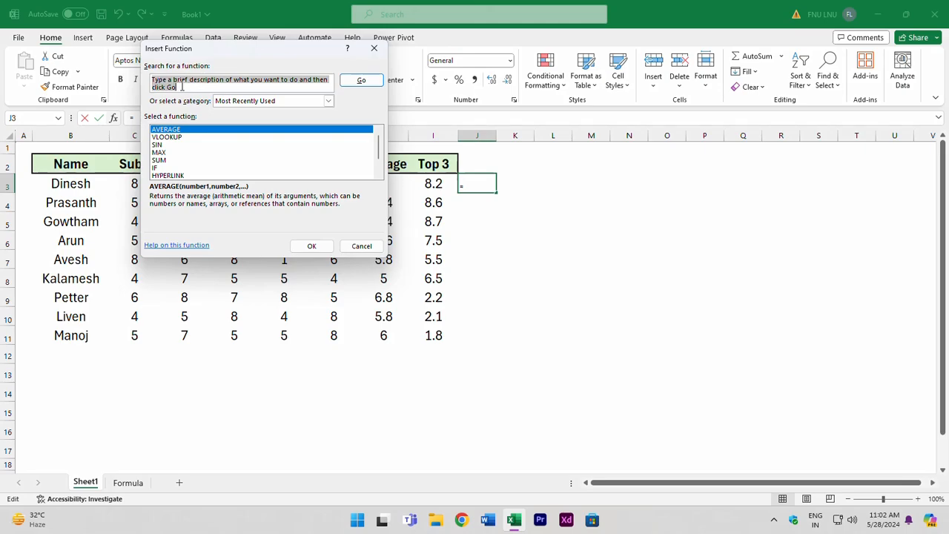
text(sum)
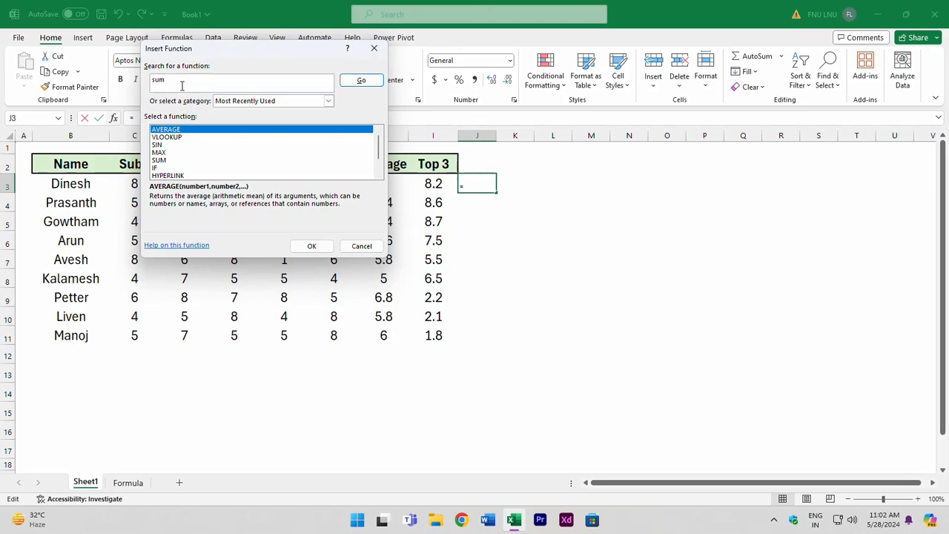
key(Return)
scroll(175, 161, down, 1)
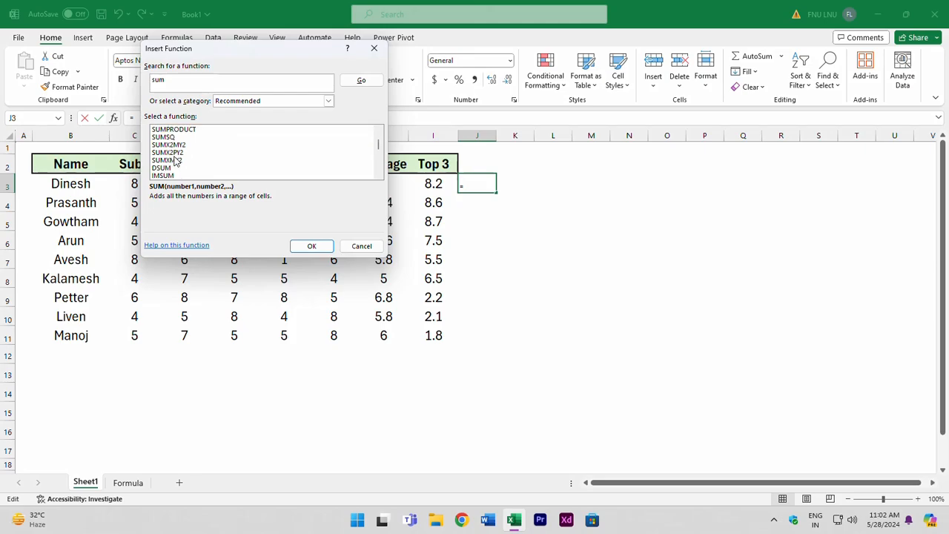
scroll(175, 161, down, 1)
scroll(178, 157, up, 2)
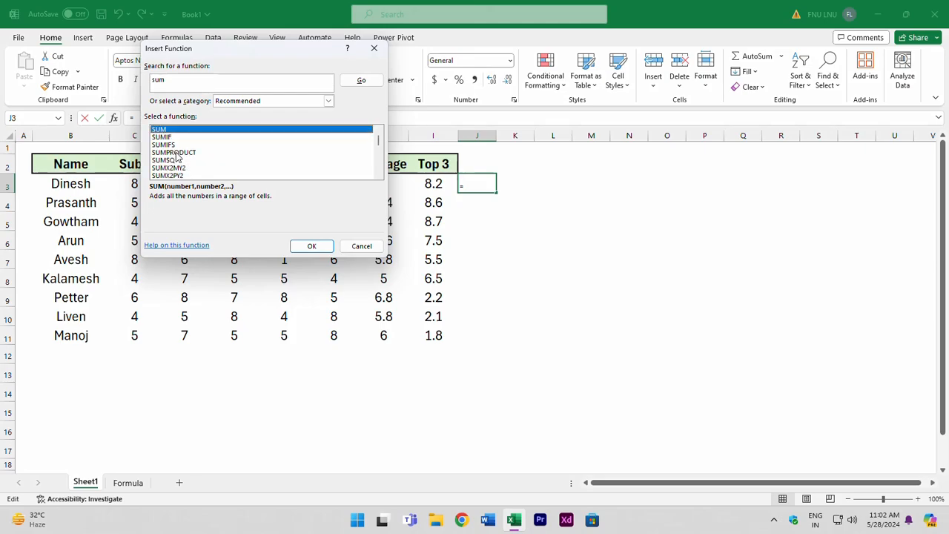
Search the function list for "average" and for "lookup", then cancel the function insertion.
double_click(177, 79)
text(average)
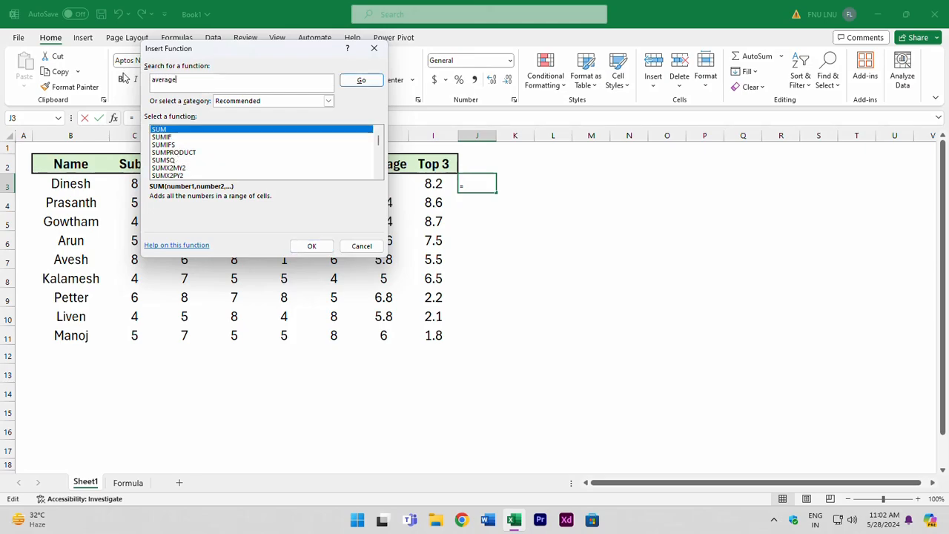
key(Return)
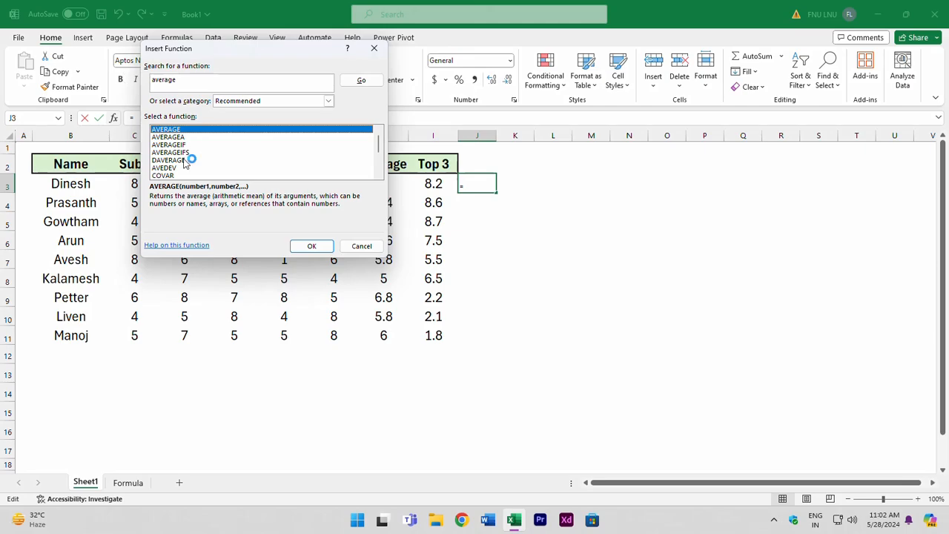
double_click(180, 80)
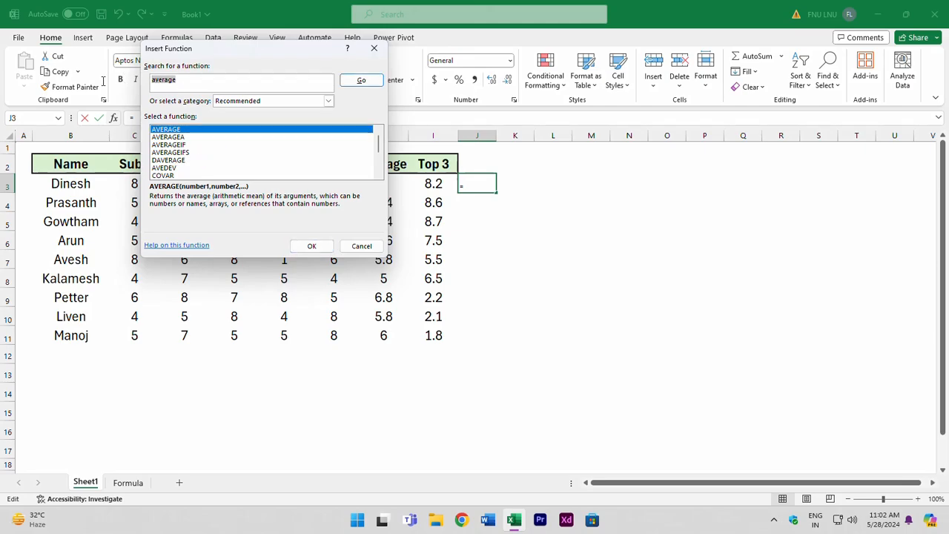
text(lookup)
key(Return)
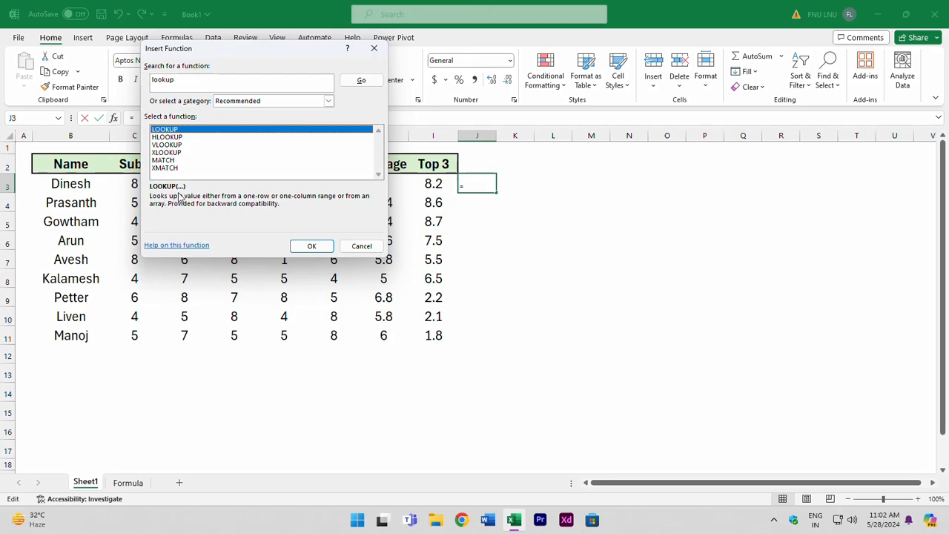
click(361, 246)
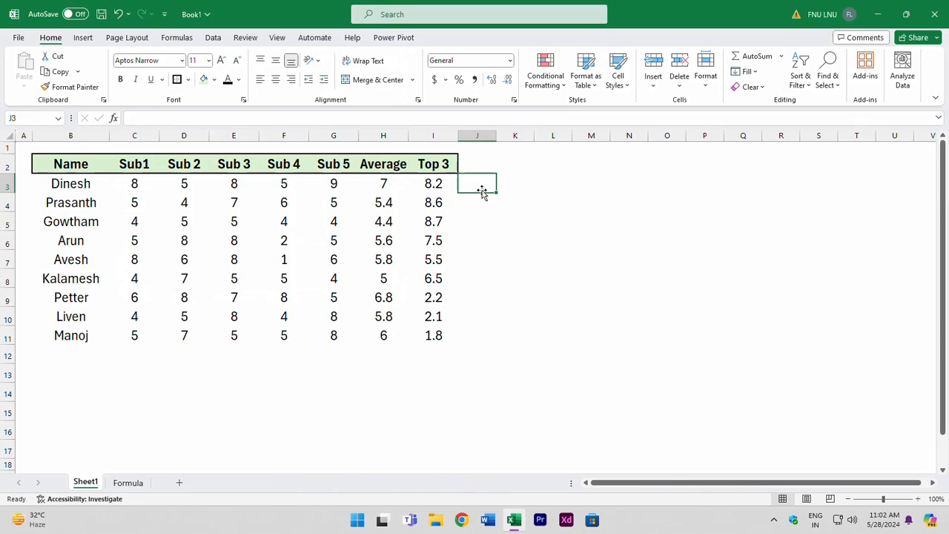
Insert the AVERAGE function in cell J3 with the range C3:I3 as its first argument.
key(shift+F3)
scroll(185, 154, down, 1)
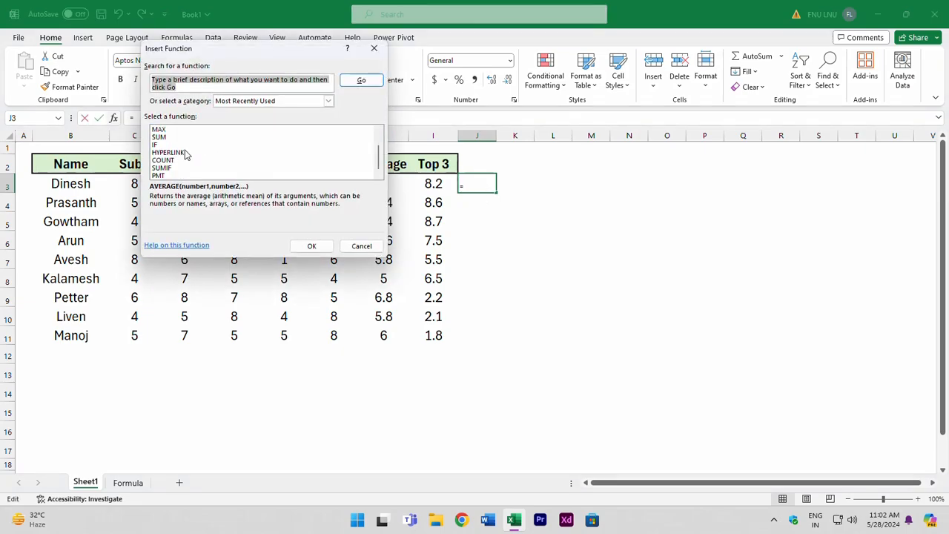
scroll(186, 154, up, 1)
scroll(189, 154, down, 1)
scroll(172, 162, up, 1)
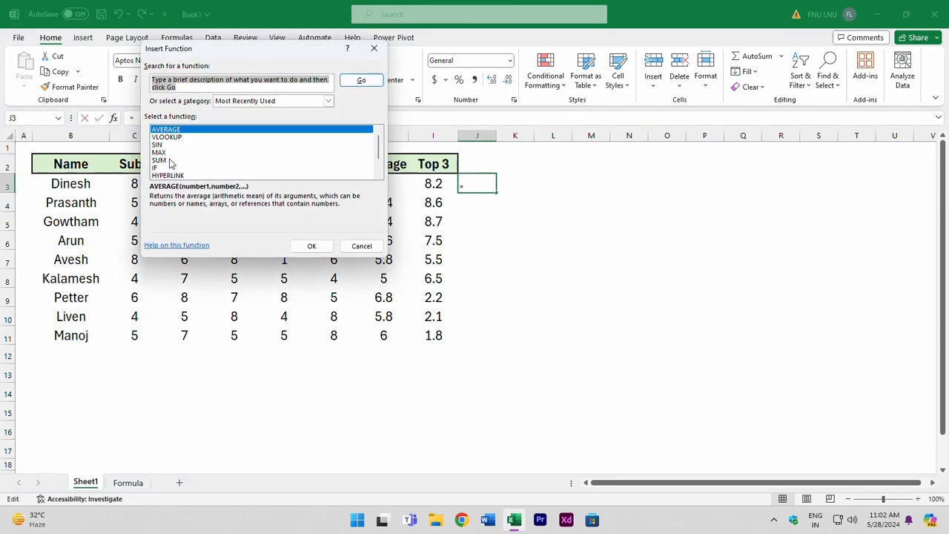
scroll(170, 163, down, 1)
scroll(170, 159, up, 1)
click(312, 247)
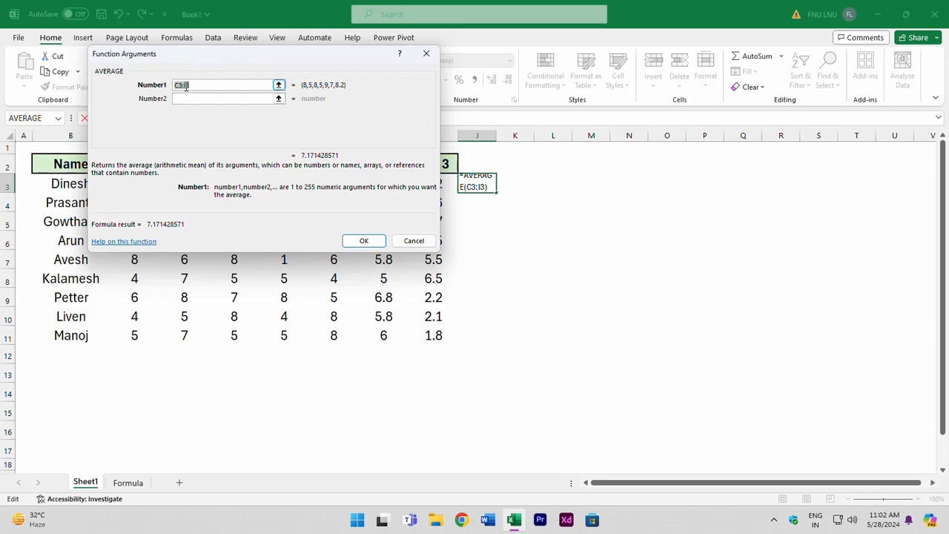
click(374, 241)
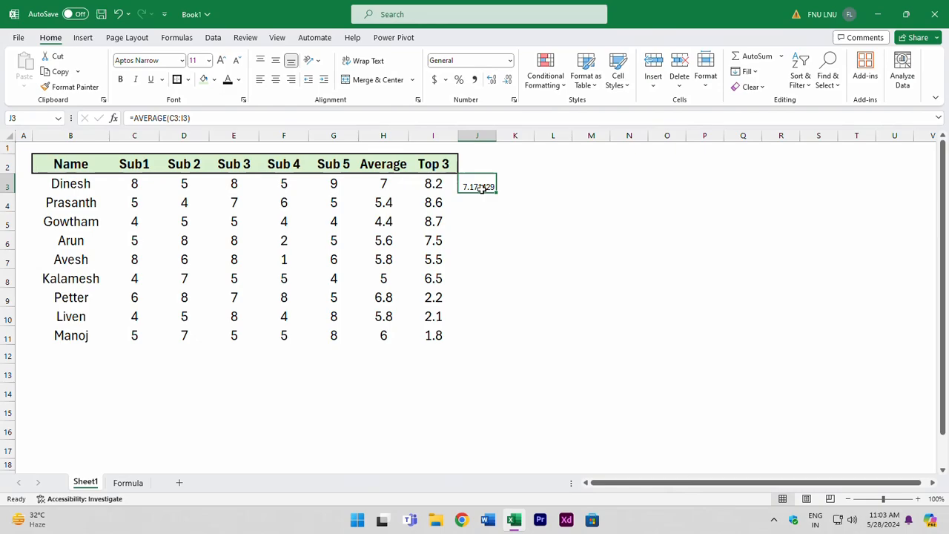
Inspect the formulas in the Average column, going down cell by cell from H3.
click(378, 190)
click(378, 205)
key(Down)
key(Down)
key(Down)
key(Down)
key(Down)
key(Down)
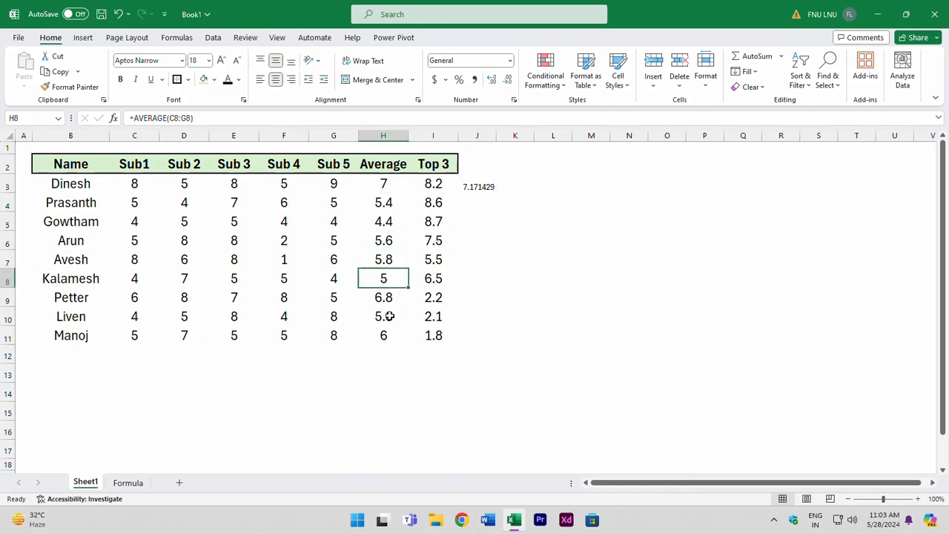
Review the function arguments of the AVERAGE formula in cell H3 and accept them as they are.
click(390, 201)
click(387, 185)
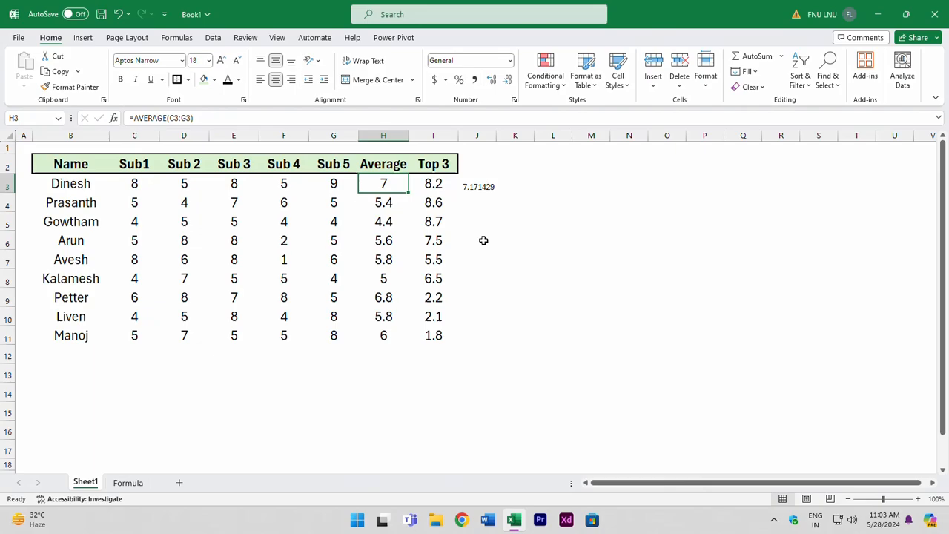
key(shift+F3)
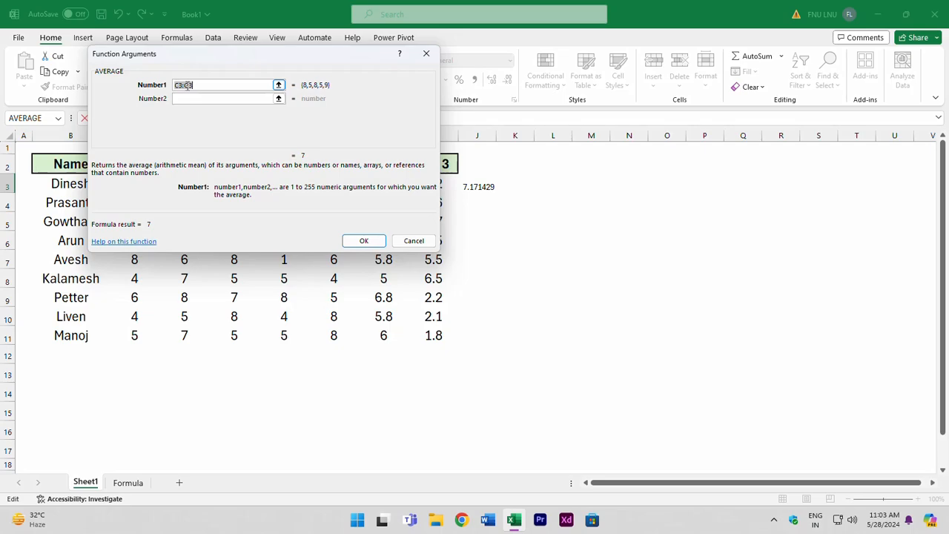
click(363, 240)
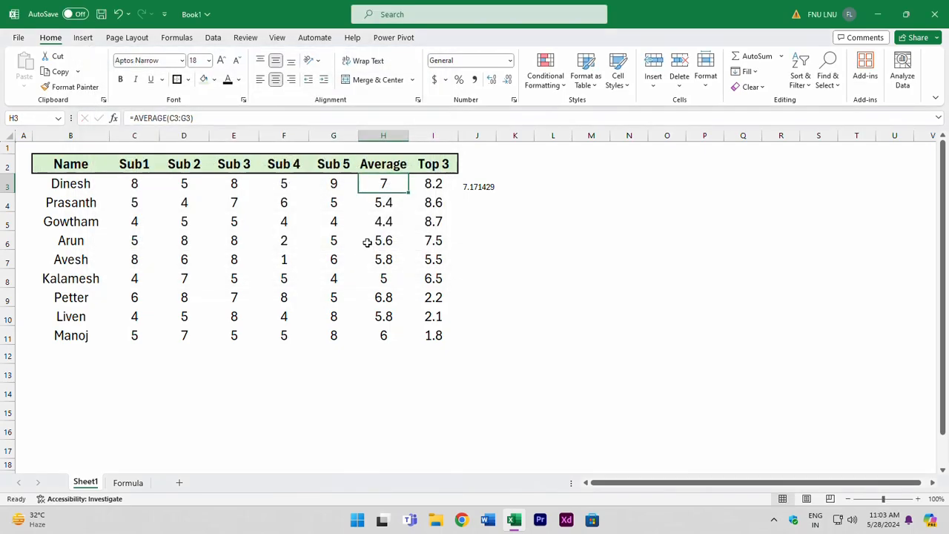
Clear the contents of cells J2:J5.
click(502, 234)
drag(486, 184, 485, 215)
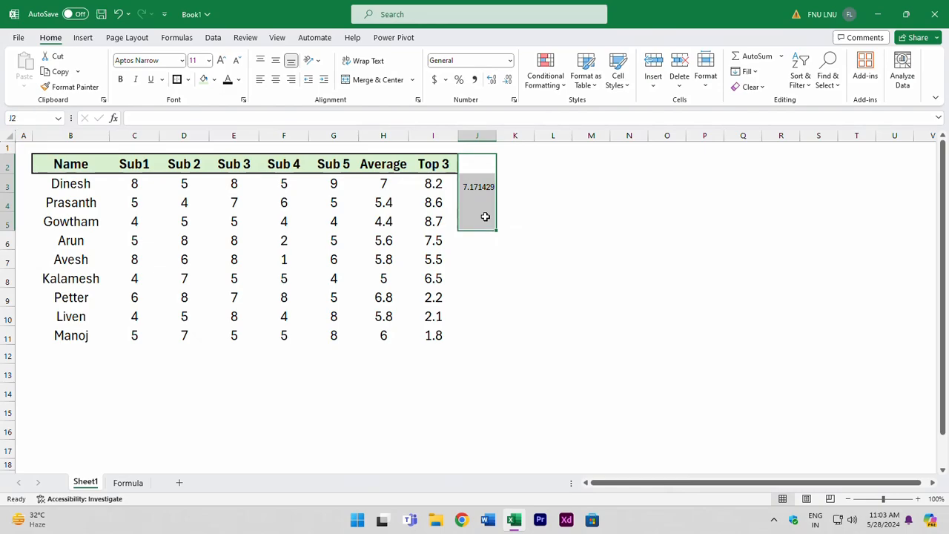
key(Delete)
click(485, 217)
Use Find to search the worksheet for the name of the student in row 6, and close the Find dialog.
click(467, 184)
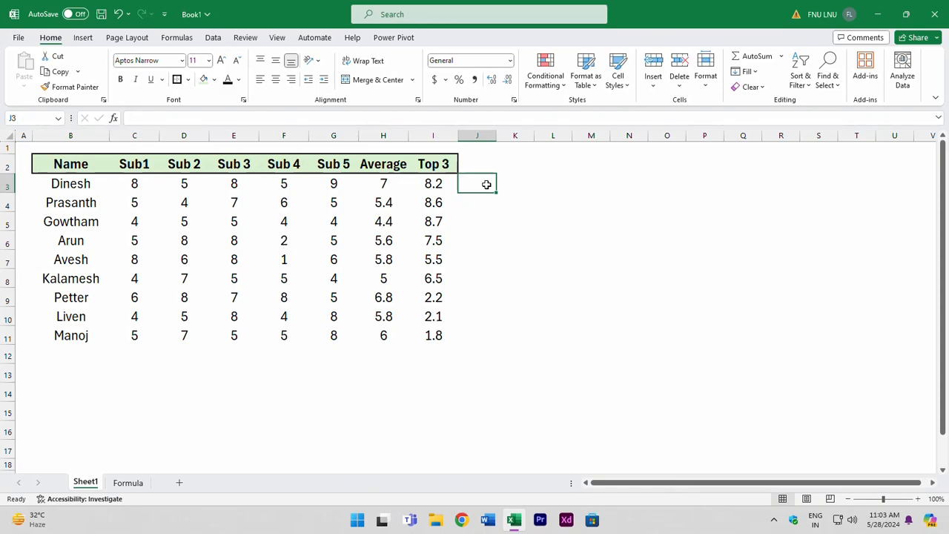
key(ctrl+f)
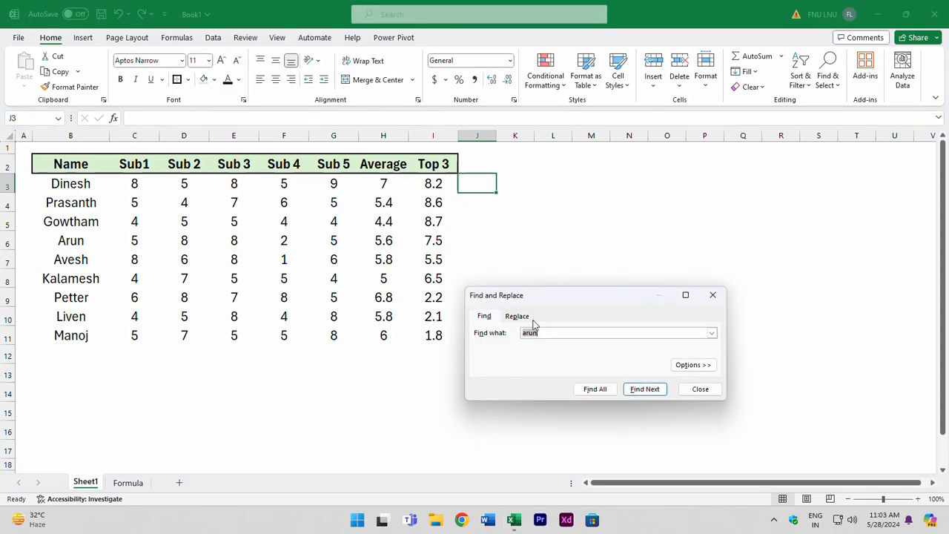
key(BackSpace)
drag(548, 294, 563, 243)
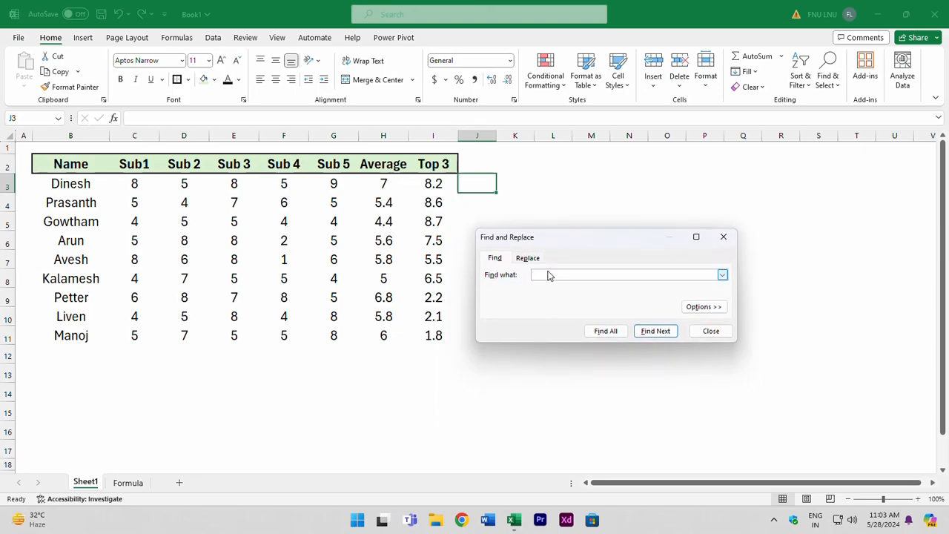
text(arun)
key(Return)
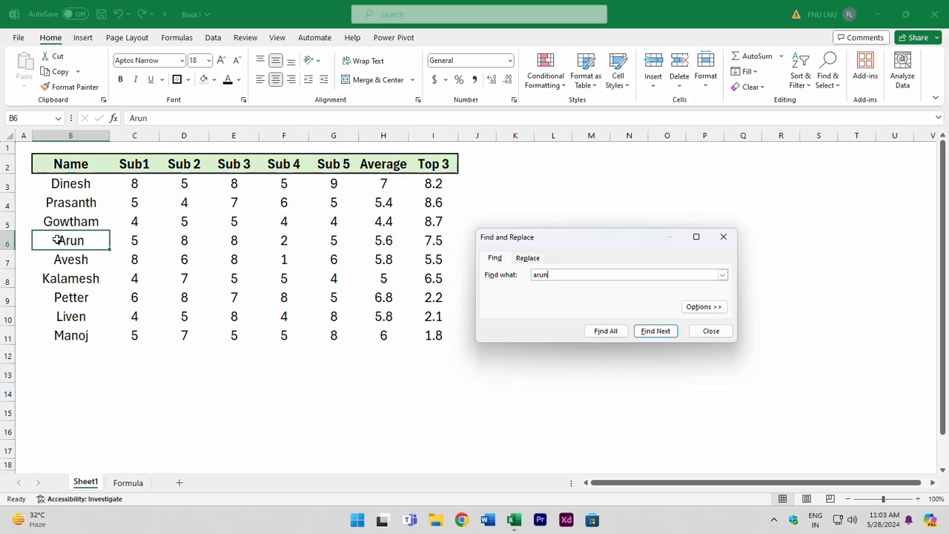
click(724, 236)
key(ctrl+f)
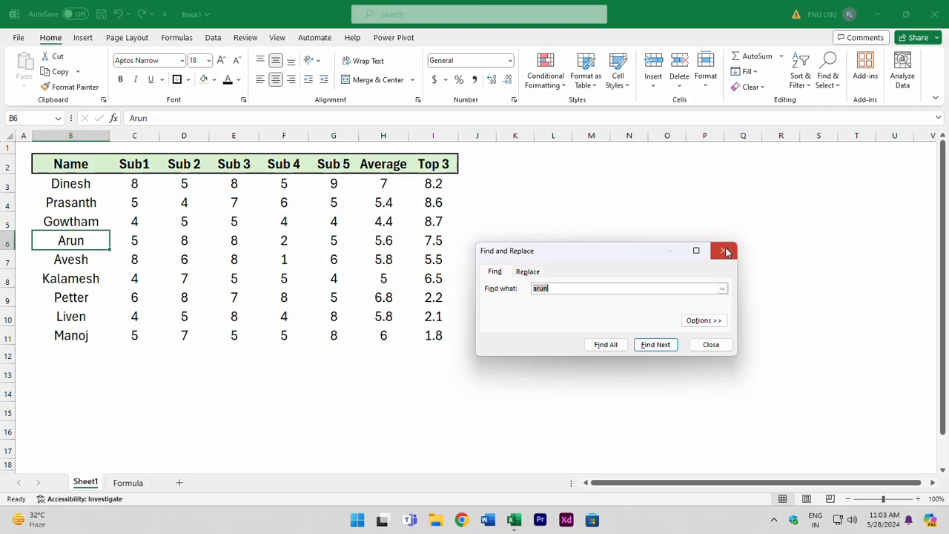
click(723, 251)
Jump from cell Q6 along row 6 across the table data to its Name column.
click(727, 249)
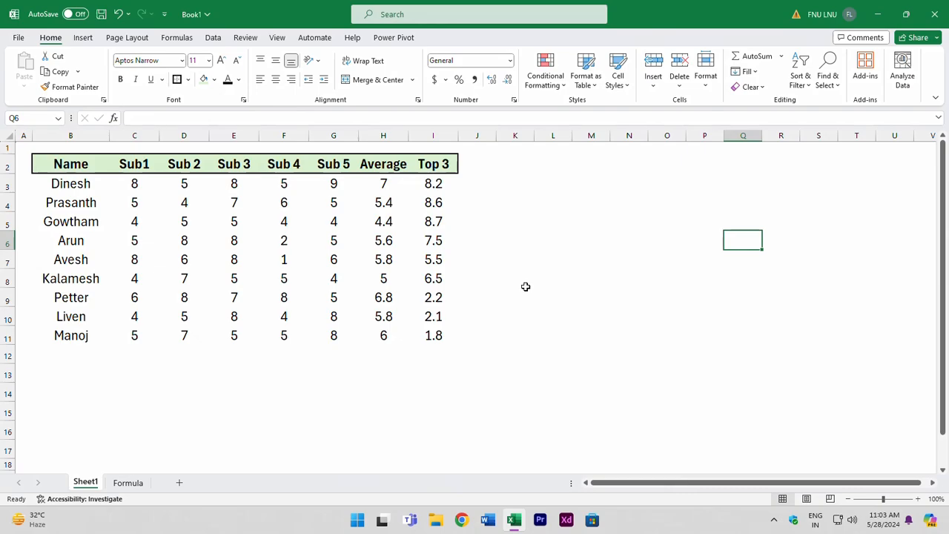
key(ctrl+Left)
key(ctrl+Left)
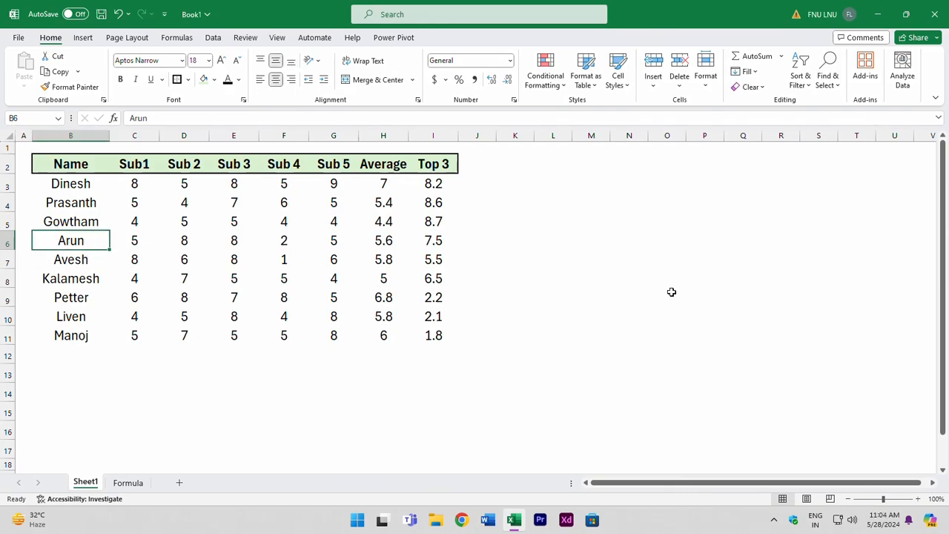
Show the access keys for the commands while cell M6 is selected, and move the keyboard focus through the Home commands.
click(605, 247)
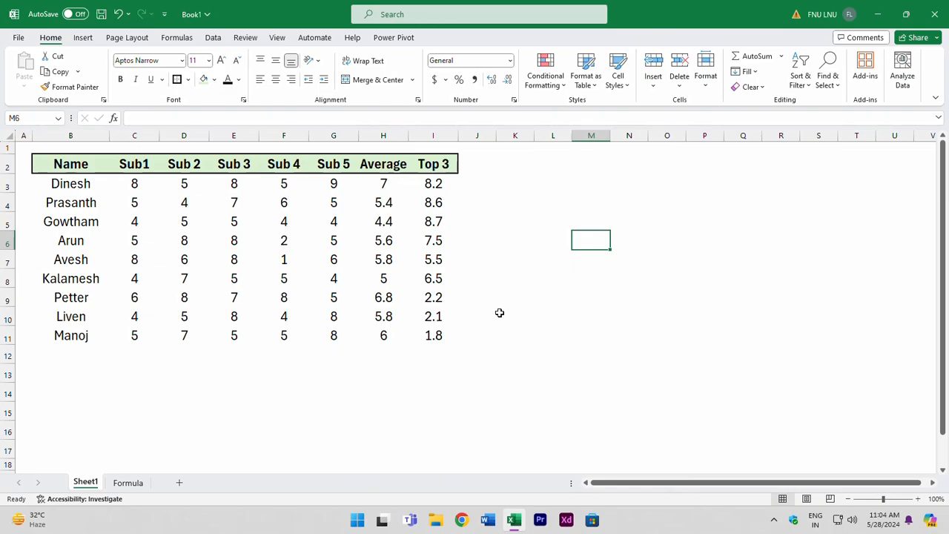
key(alt)
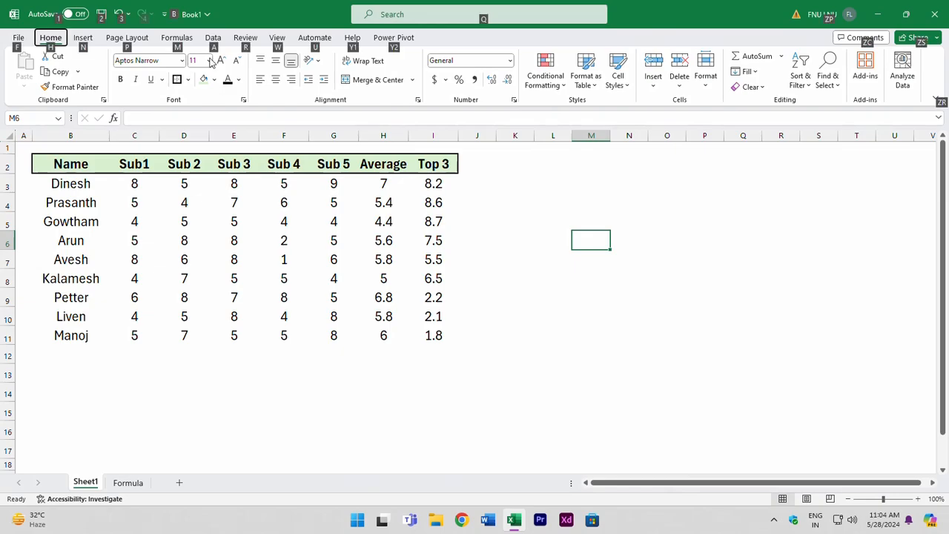
key(alt)
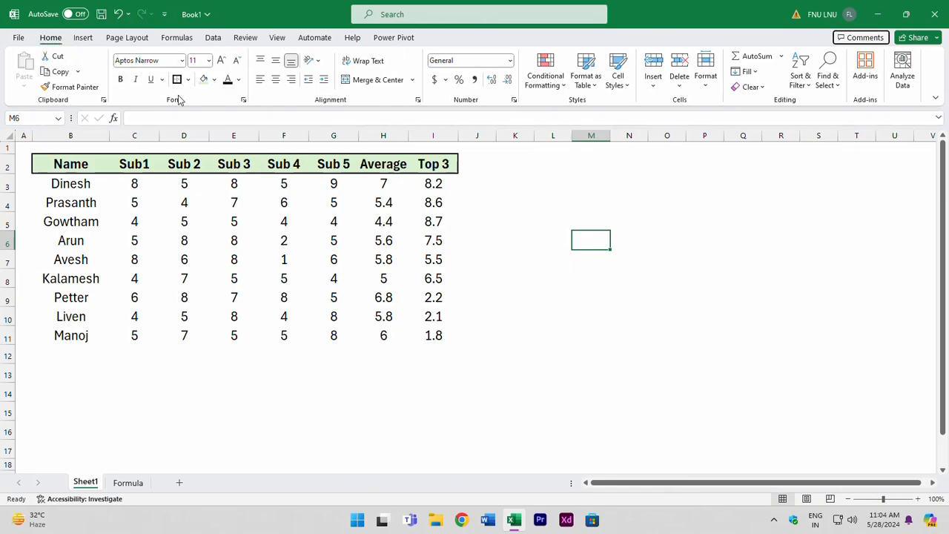
key(Tab)
key(Tab)
key(Tab)
key(Tab)
key(Tab)
key(Tab)
key(Tab)
key(Tab)
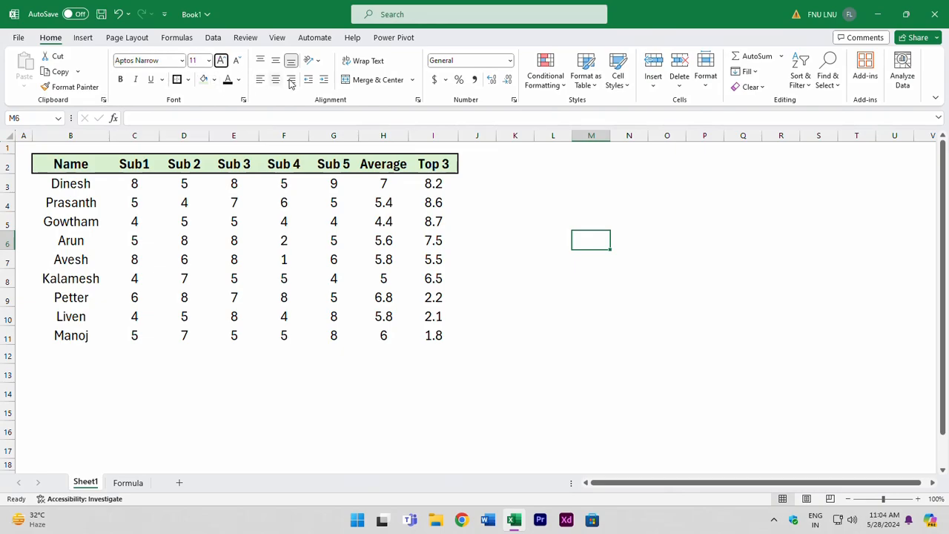
key(Tab)
key(Tab)
key(F6)
key(Tab)
key(Tab)
key(Tab)
key(Tab)
key(Tab)
key(Tab)
key(Tab)
key(Tab)
Move the active cell along row 6 to U6, and select cell L11.
key(Right)
key(Right)
key(Right)
key(Right)
key(Right)
key(Right)
key(Right)
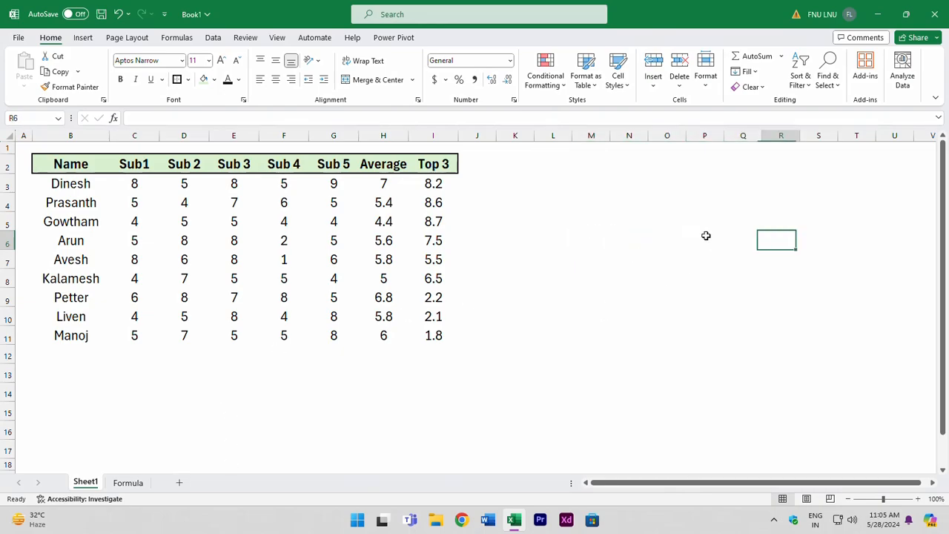
key(Right)
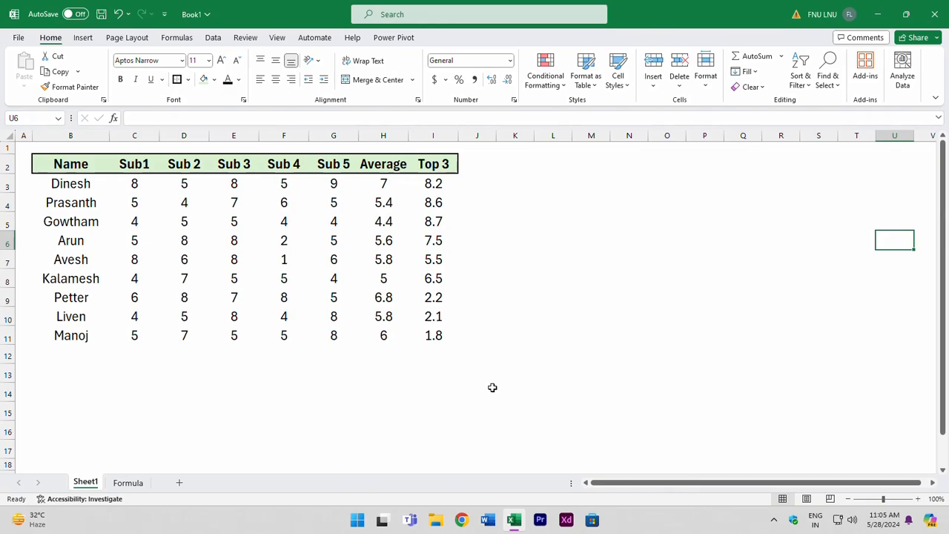
click(547, 335)
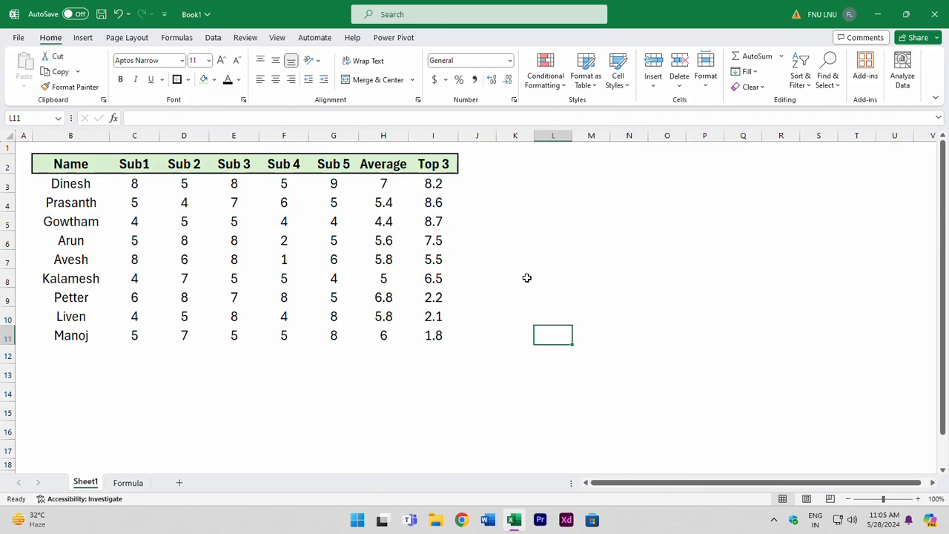
Look up the Average header in cell H2 in the Thesaurus and browse its synonyms.
click(386, 165)
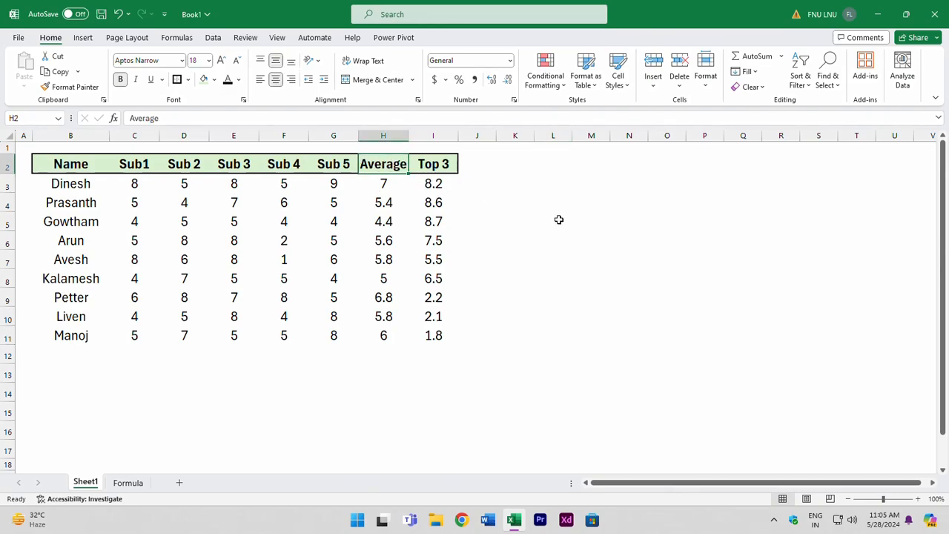
key(shift+F8)
key(shift+F7)
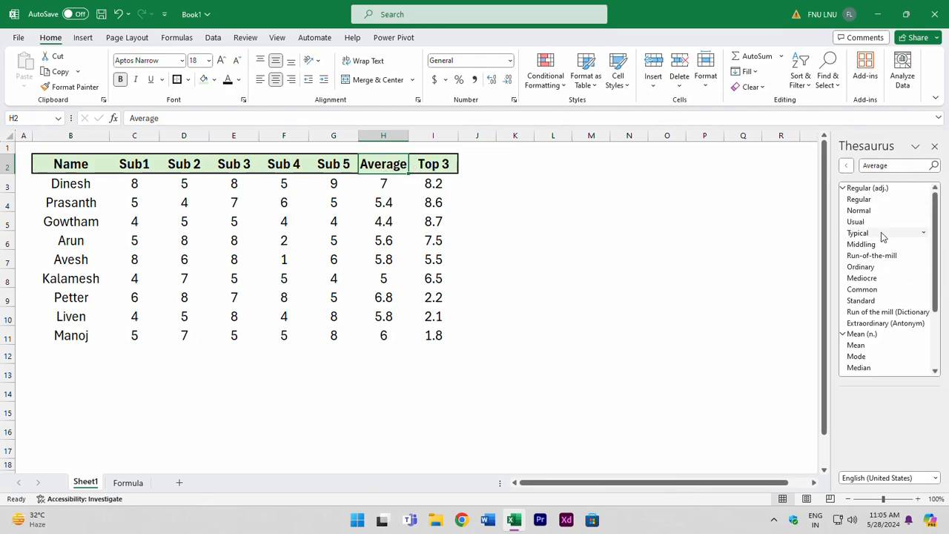
scroll(869, 236, down, 3)
scroll(872, 289, up, 3)
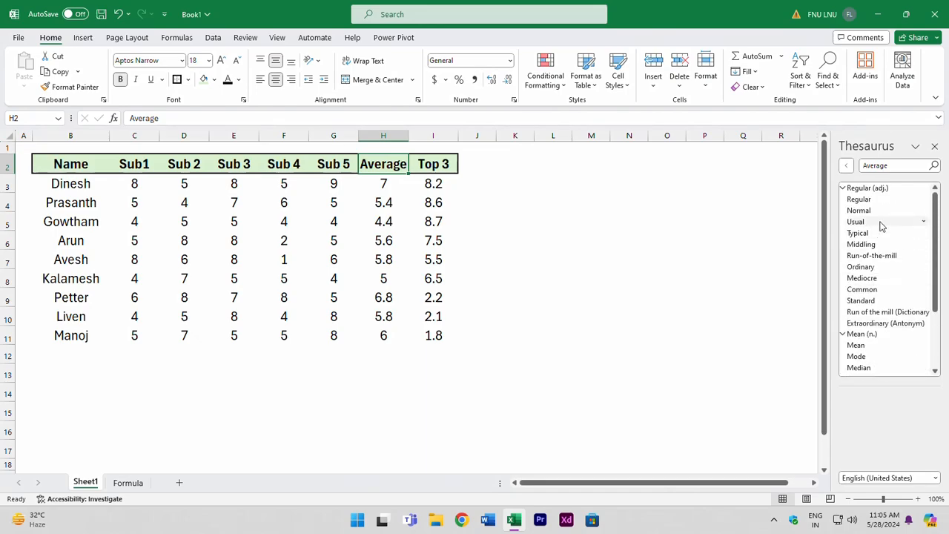
Replace the header in H2 with the synonym Usual from the Thesaurus, and undo the replacement.
click(924, 223)
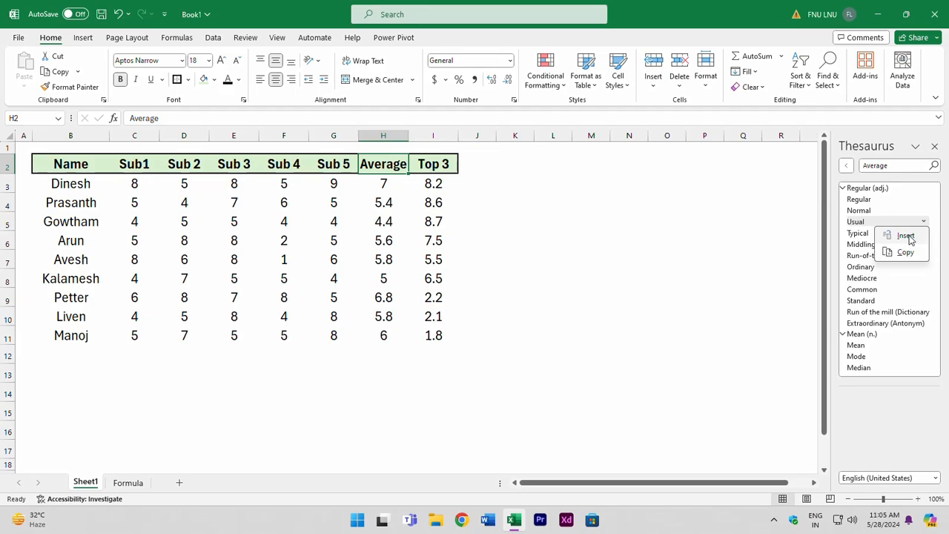
click(906, 236)
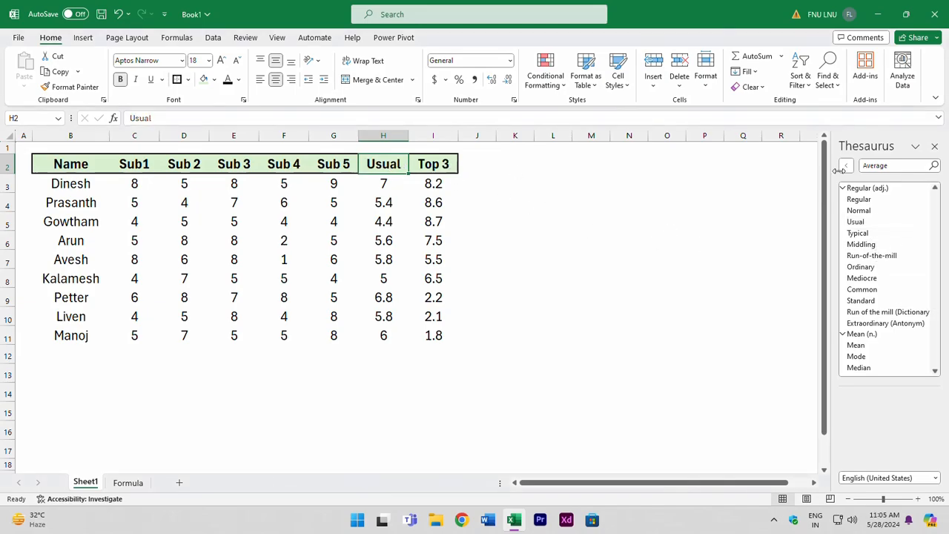
click(935, 147)
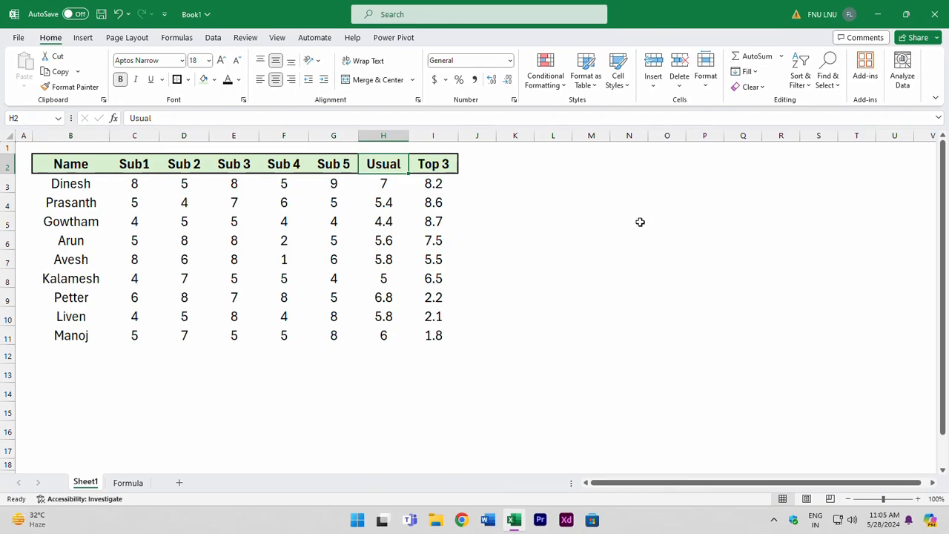
key(ctrl+z)
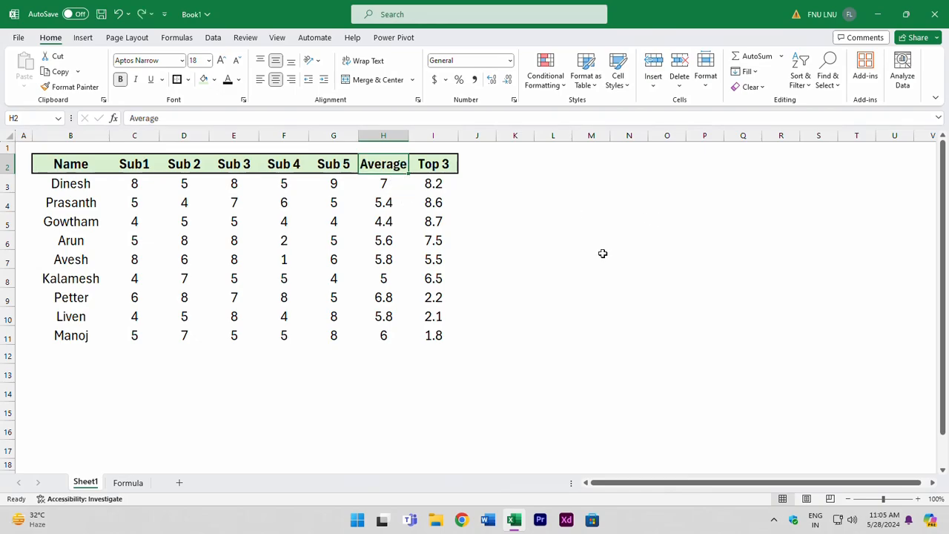
click(224, 249)
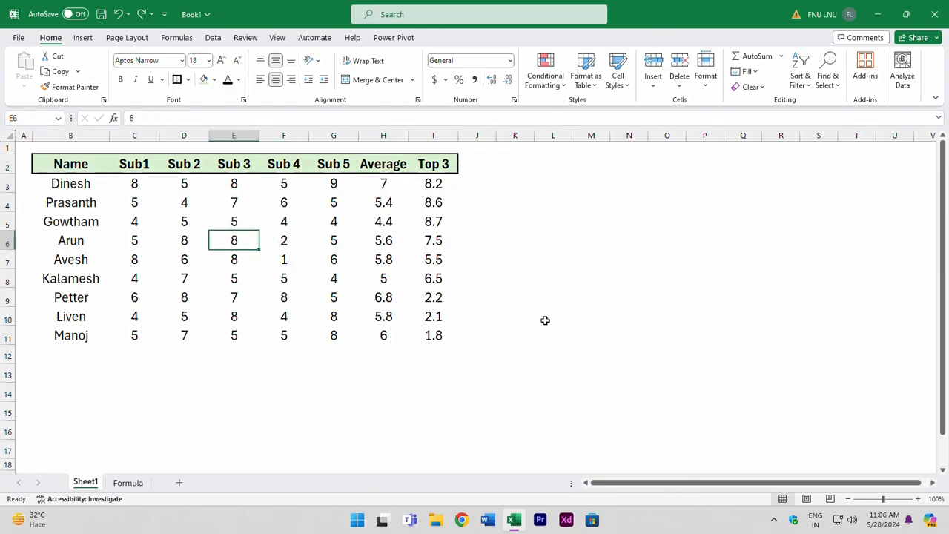
key(shift+F8)
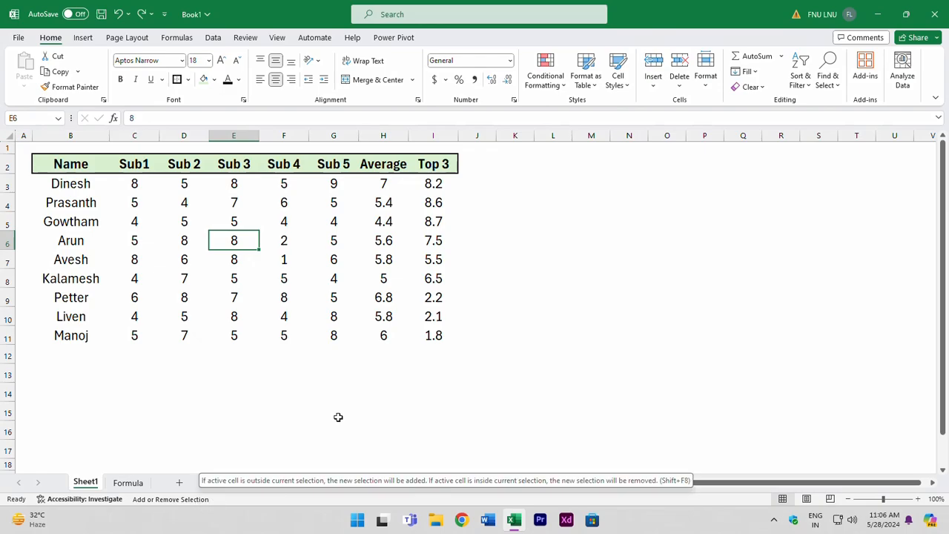
key(shift+F8)
Select D5 and use Add or Remove Selection mode to add cells E5, F6, E8 and F8 to the selection.
click(178, 221)
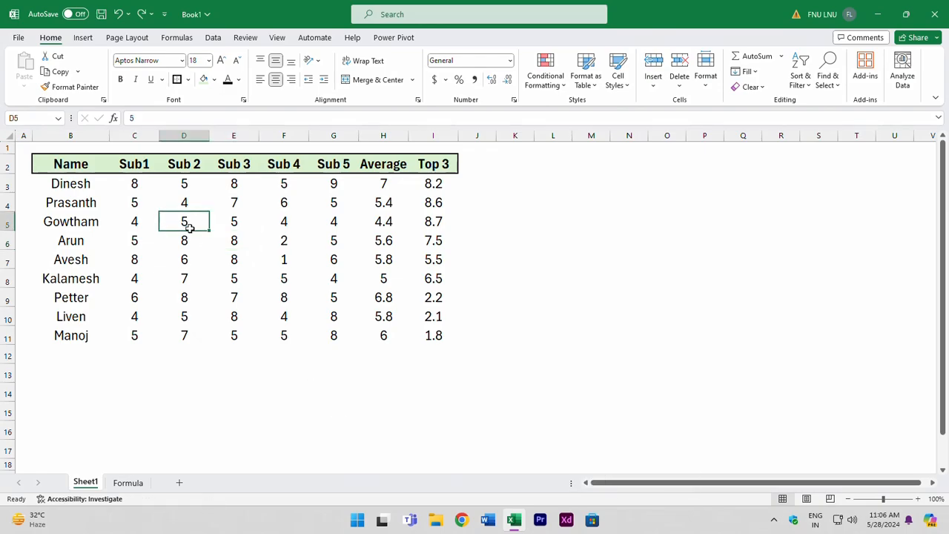
key(shift+F8)
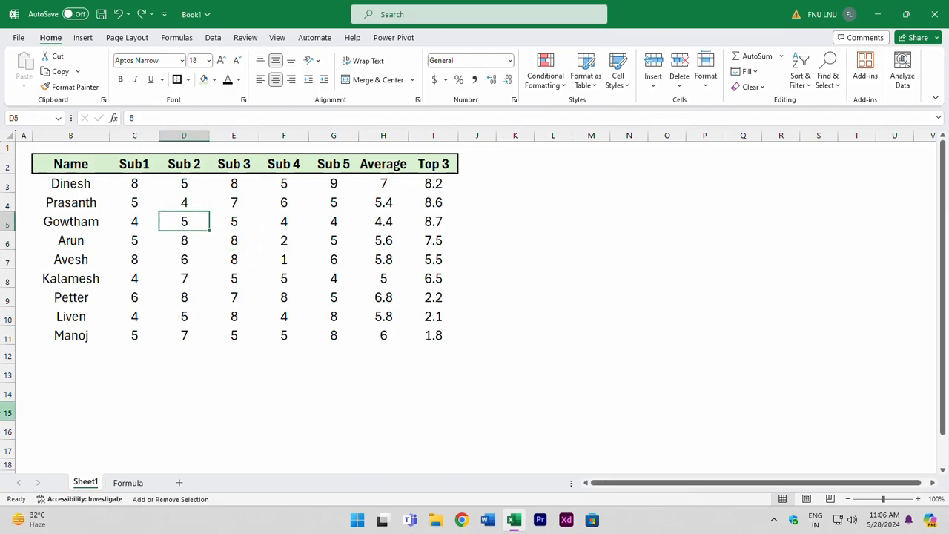
click(248, 222)
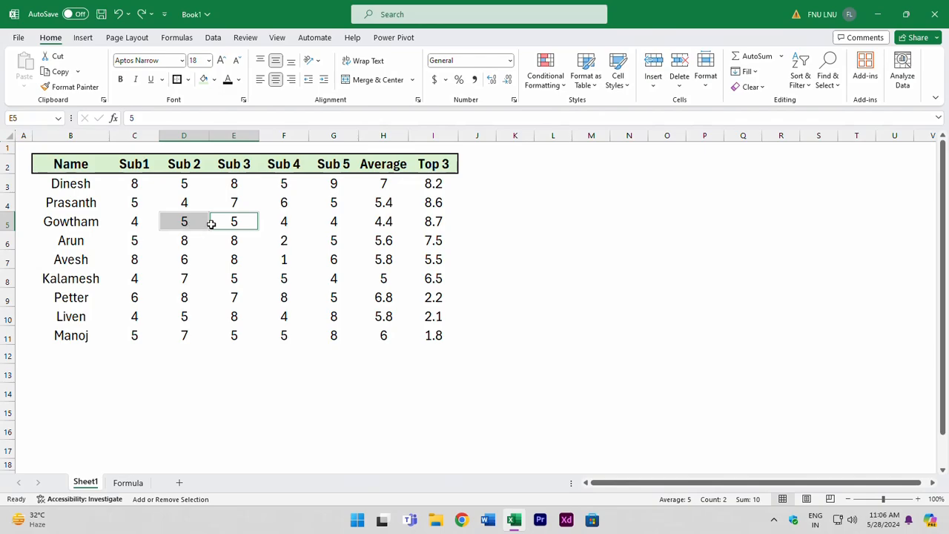
click(286, 242)
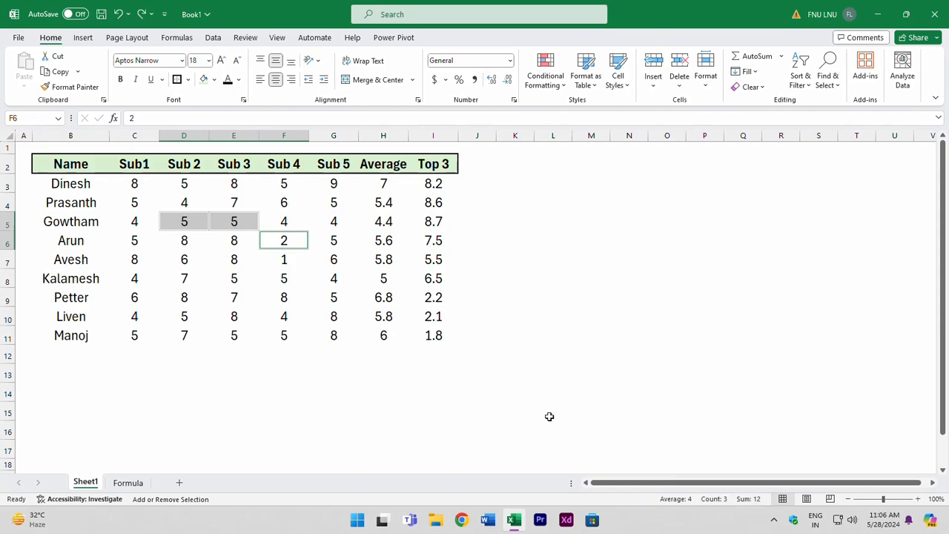
click(251, 278)
click(284, 277)
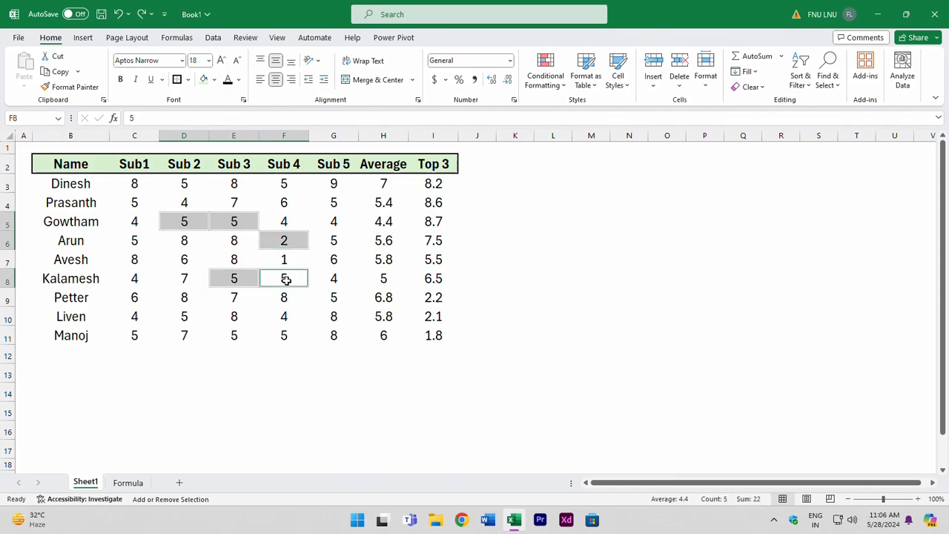
Add cells G8, G5, F4, F3, D3, D9 and E10 to the current selection.
click(333, 278)
click(333, 221)
click(296, 202)
click(286, 184)
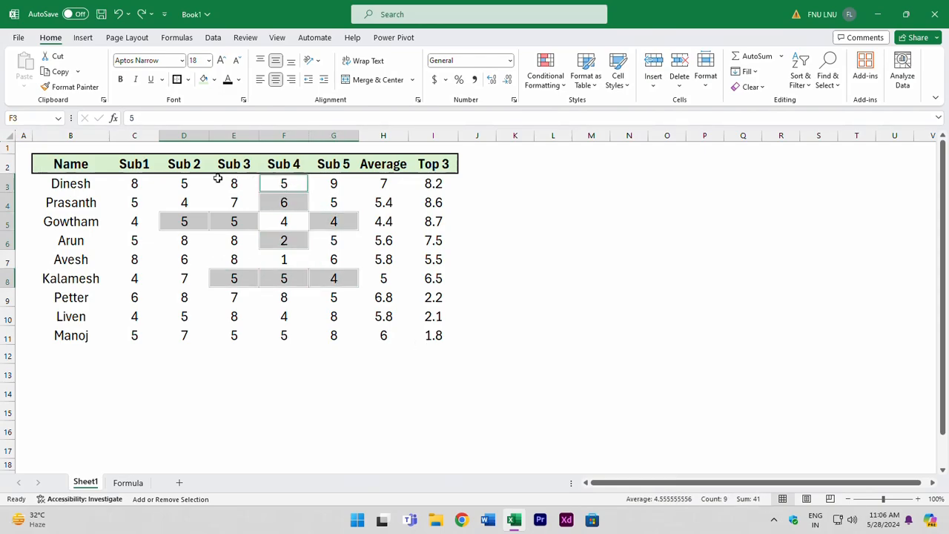
click(198, 181)
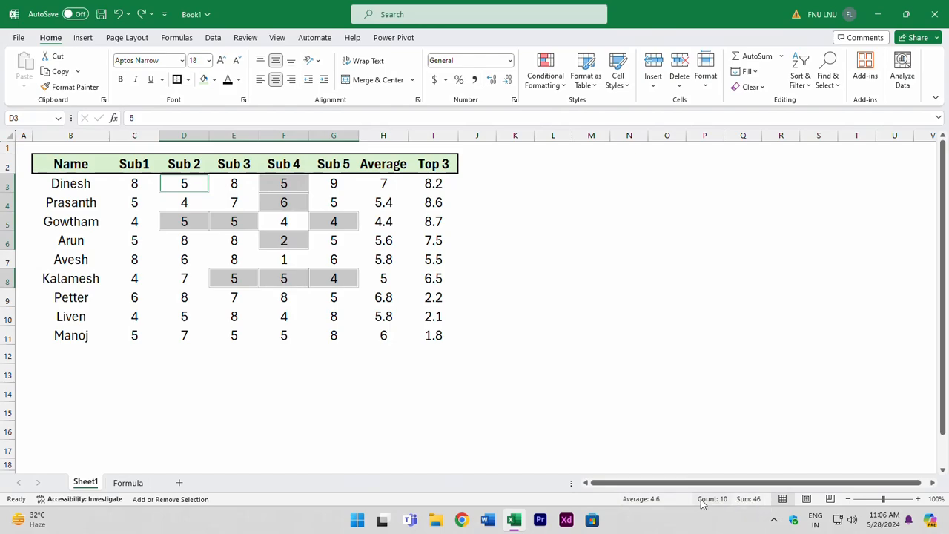
click(189, 297)
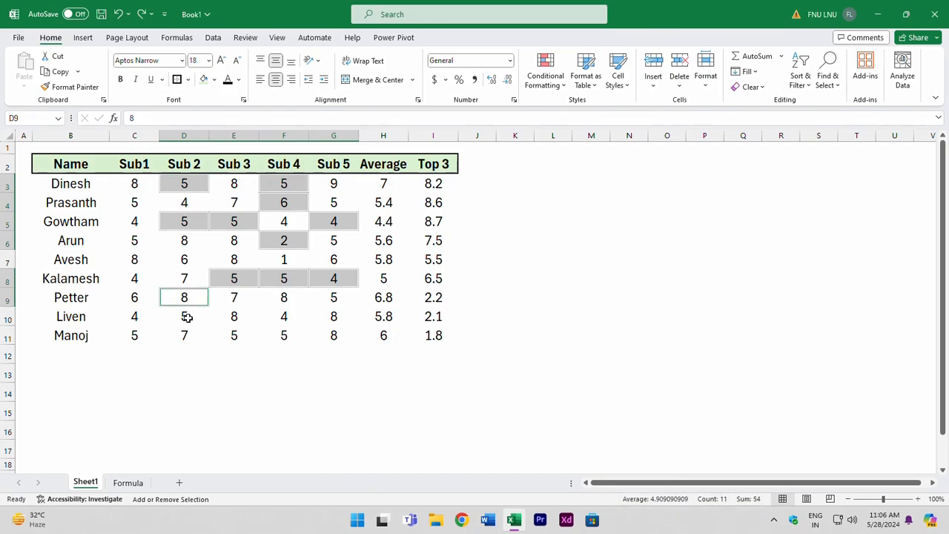
click(247, 323)
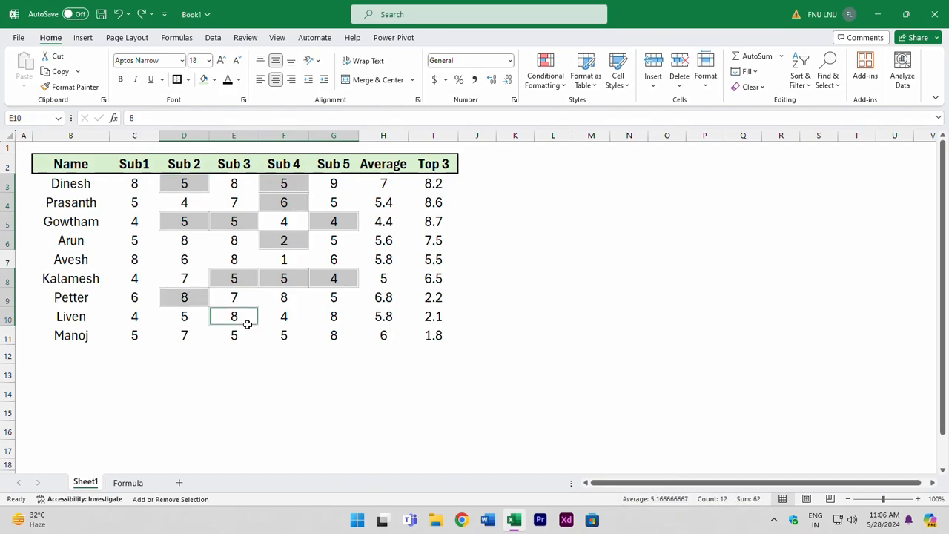
Turn off Add or Remove Selection mode and select several cells one at a time, ending on D8.
key(shift+F8)
click(291, 318)
click(248, 242)
click(223, 226)
click(263, 278)
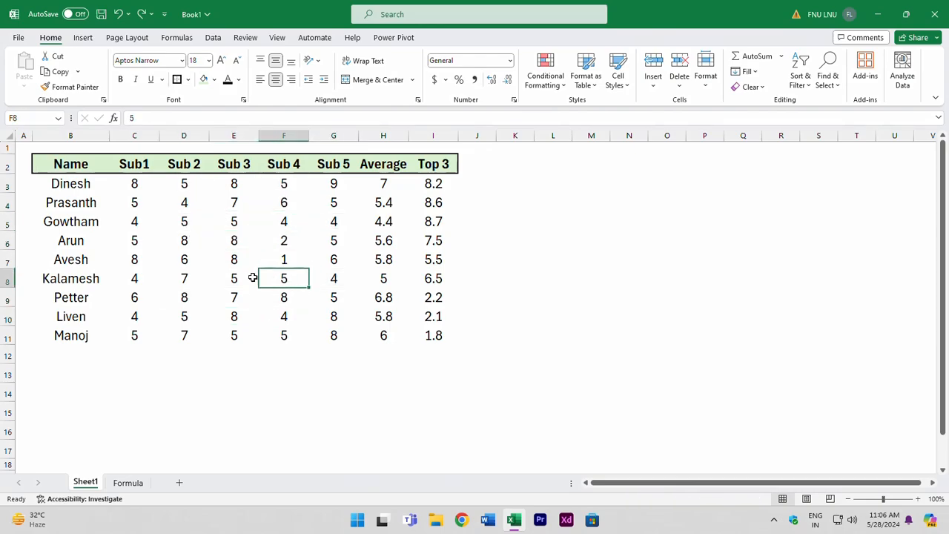
click(195, 276)
Build a nonadjacent selection of cells E4, E5, E8, G7, G5 and G4 without Add or Remove Selection mode.
click(213, 205)
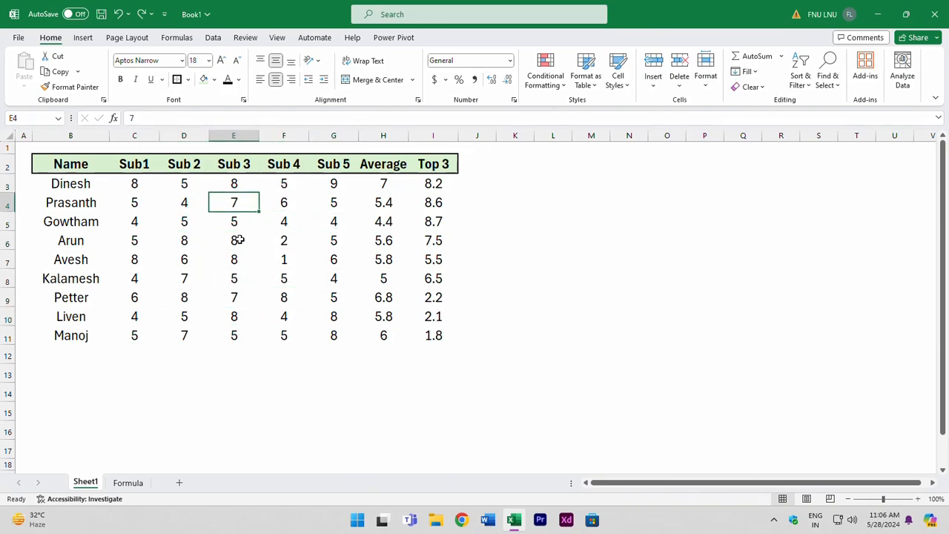
ctrl+click(233, 221)
ctrl+click(247, 276)
ctrl+click(332, 260)
ctrl+click(337, 224)
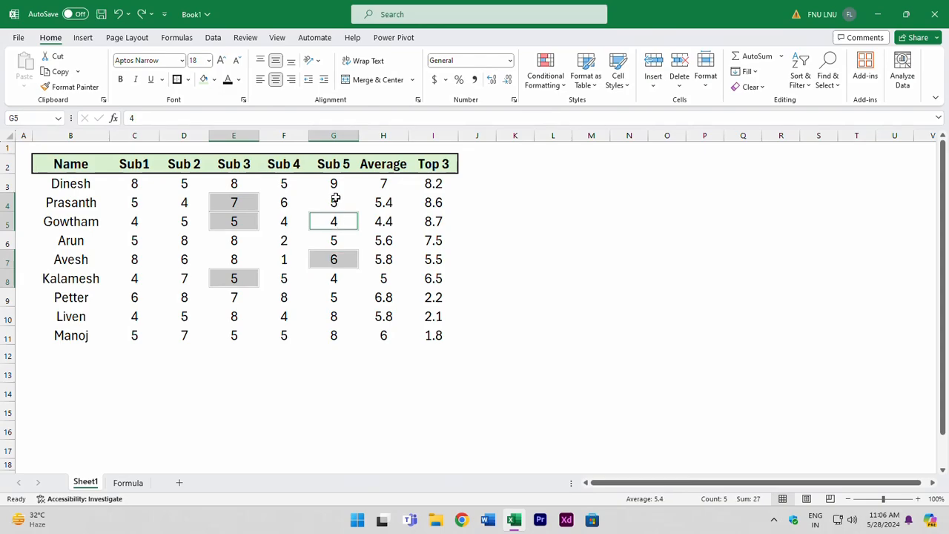
ctrl+click(336, 199)
Extend the nonadjacent selection with cells G9, D10, D7, D5, C3 and F11.
ctrl+click(325, 297)
ctrl+click(197, 320)
ctrl+click(186, 256)
ctrl+click(168, 214)
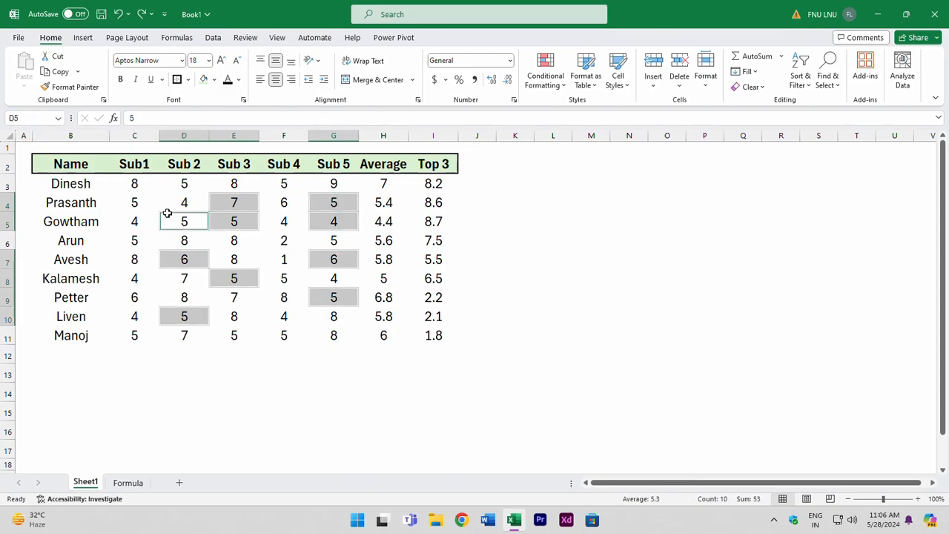
ctrl+click(143, 190)
ctrl+click(292, 332)
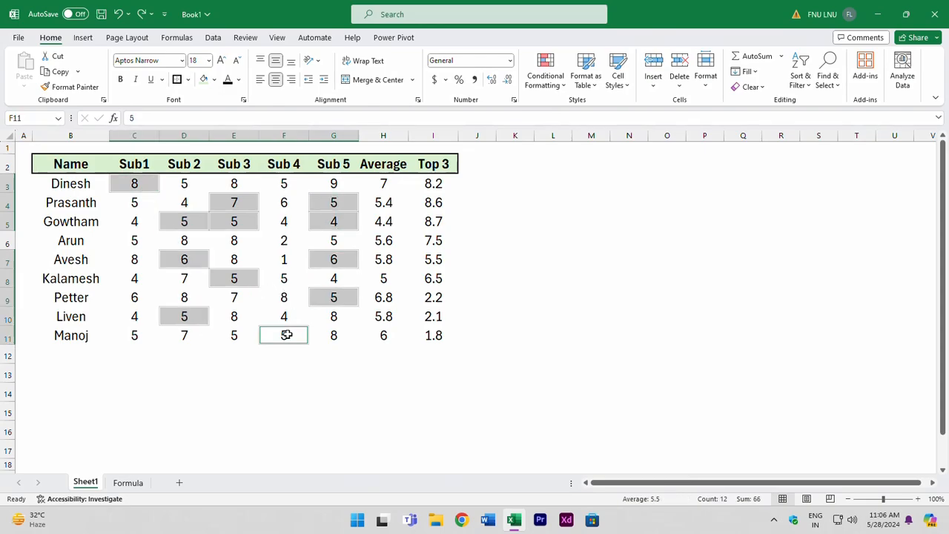
Turn Add or Remove Selection mode on and off again from cell E7, and select only cell G11.
click(236, 258)
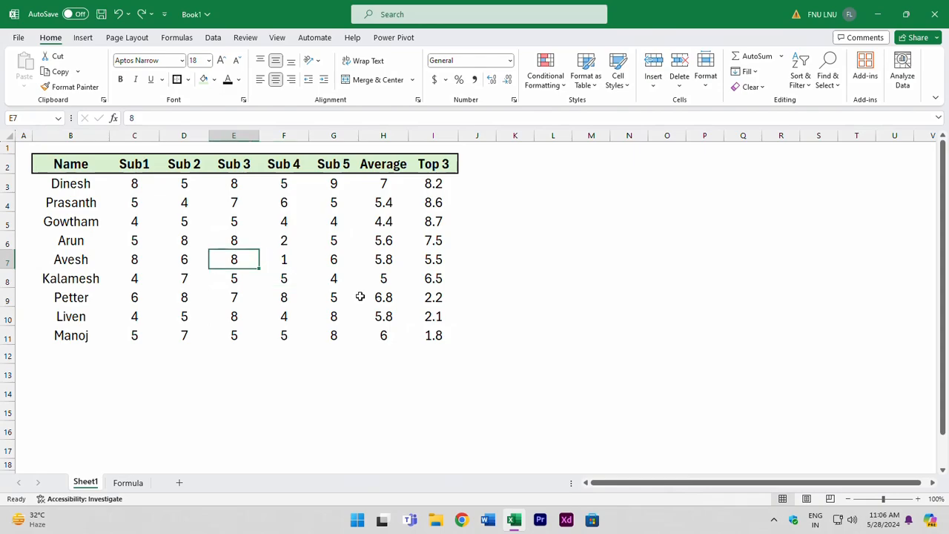
key(shift+F8)
key(shift+F8)
click(333, 333)
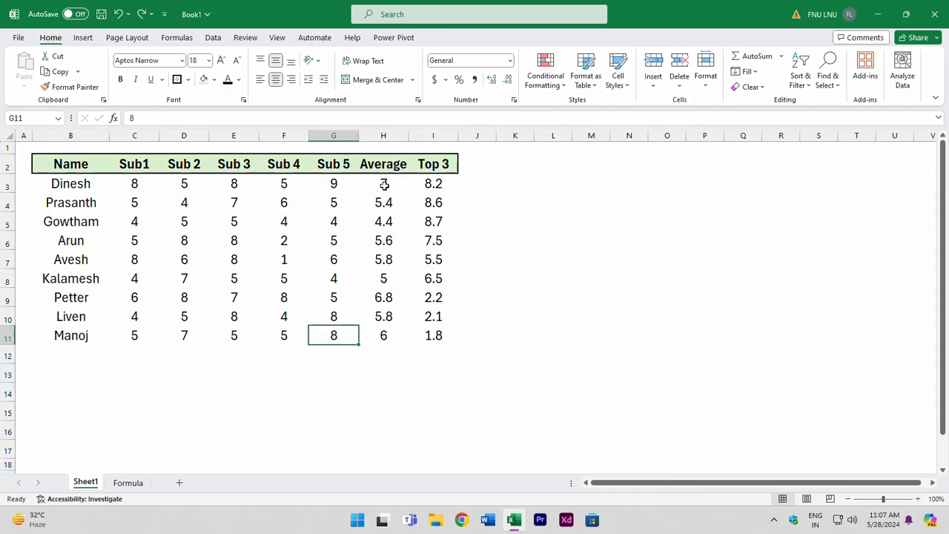
Clear the contents of the Average column in cells H3:H11.
drag(381, 183, 387, 334)
key(Delete)
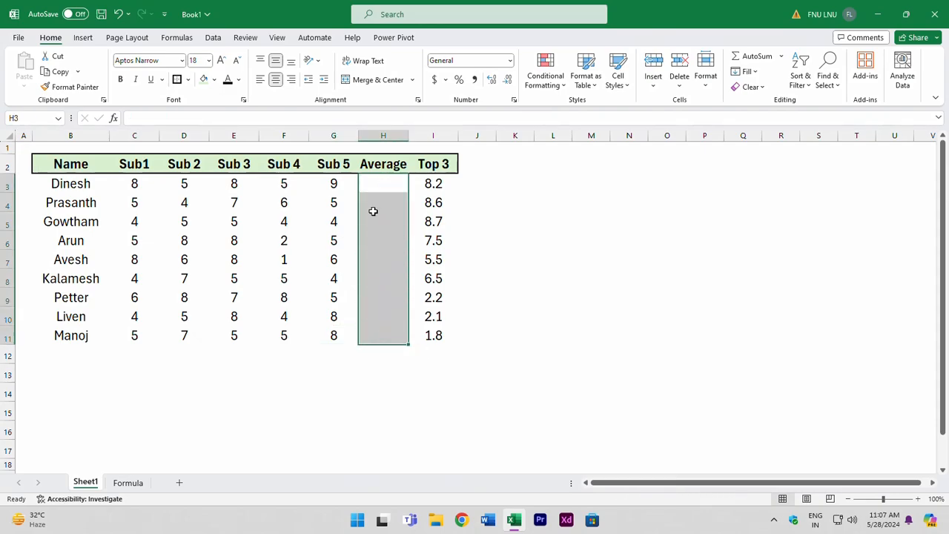
Select cell H3 and switch the workbook's calculation option to Manual.
click(373, 185)
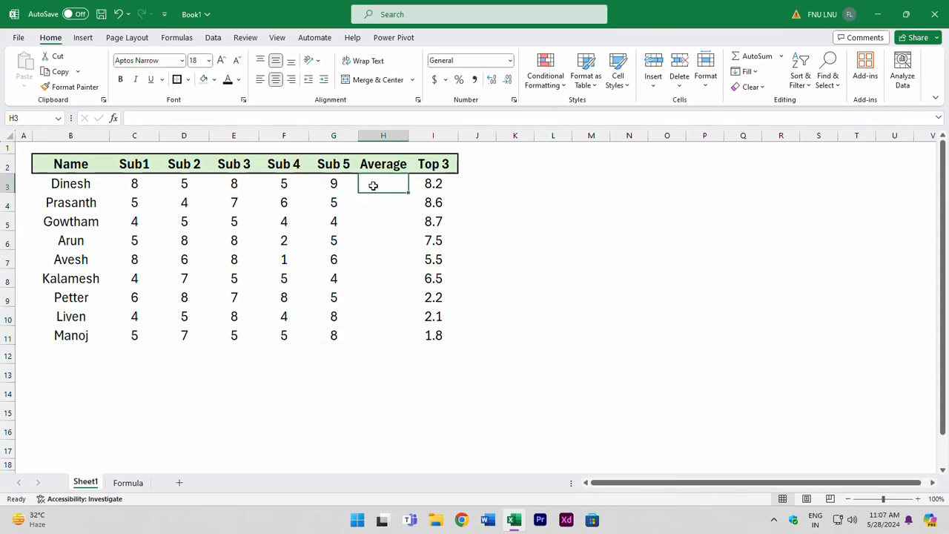
click(182, 38)
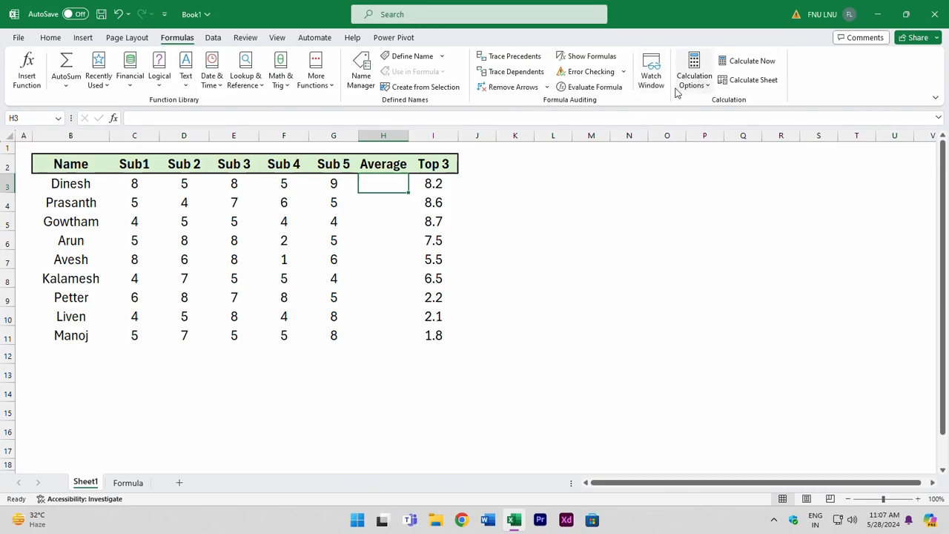
click(708, 86)
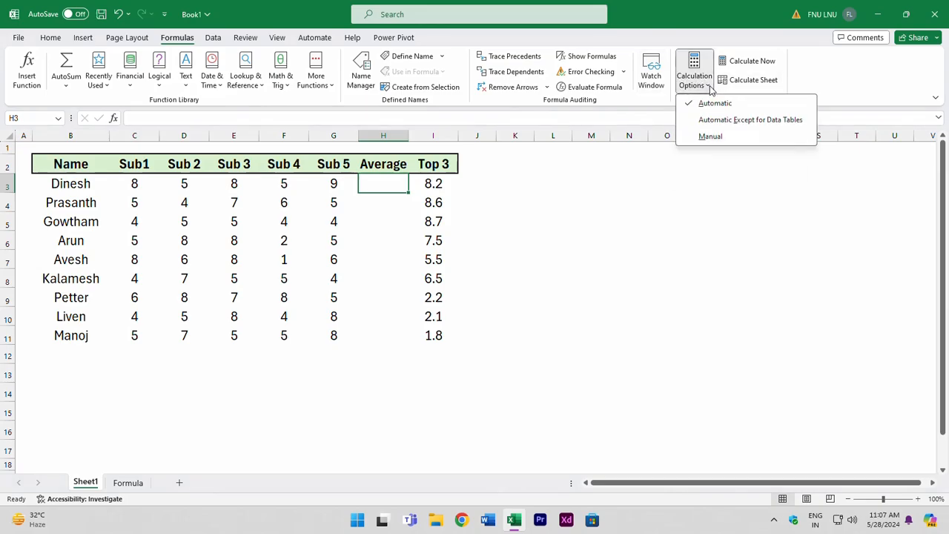
click(721, 138)
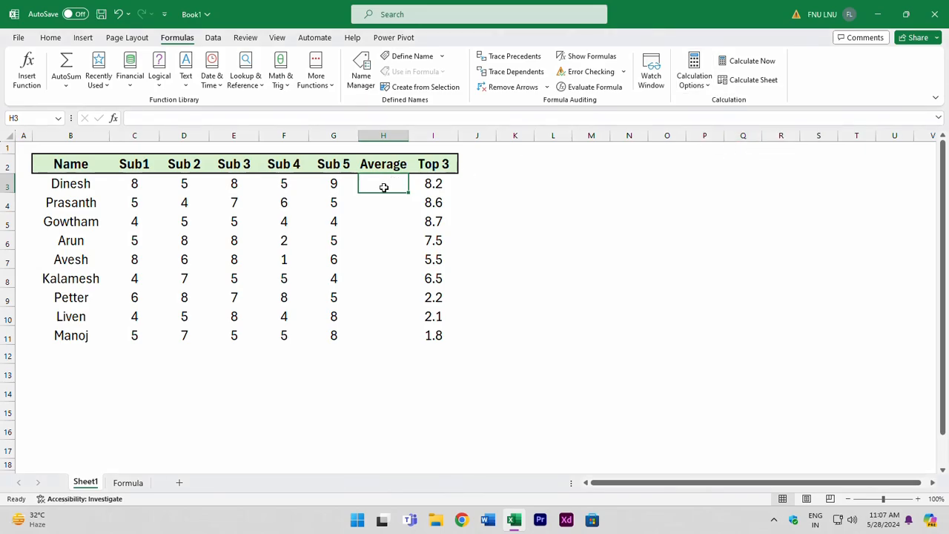
Enter =AVERAGE(C3:G3) in cell H3 and fill the formula down to H11.
text(=average)
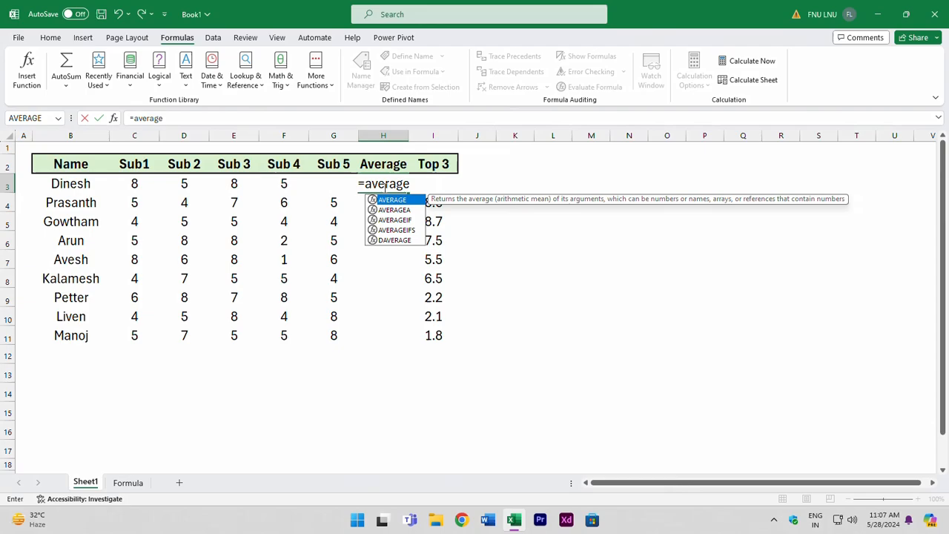
key(Tab)
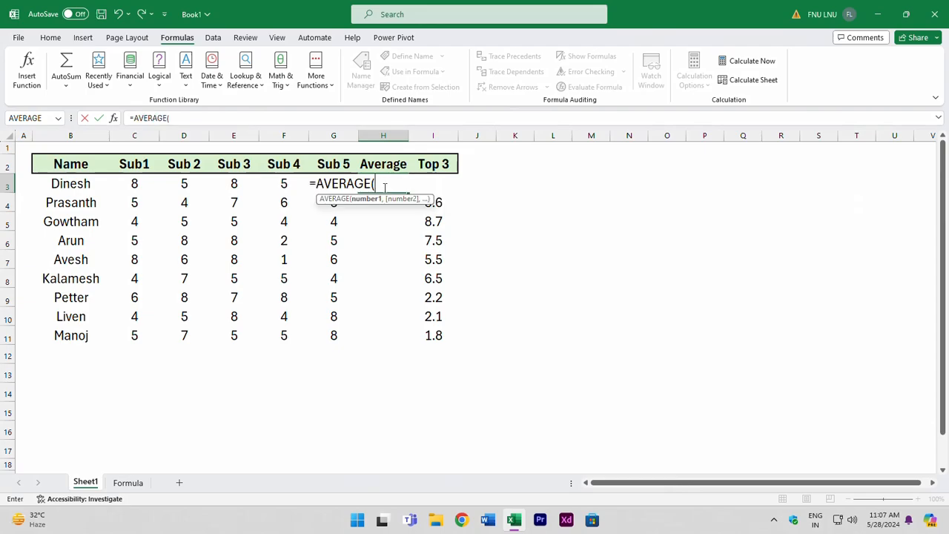
key(Left)
key(shift+Left)
key(shift+Left)
key(shift+Left)
key(shift+Left)
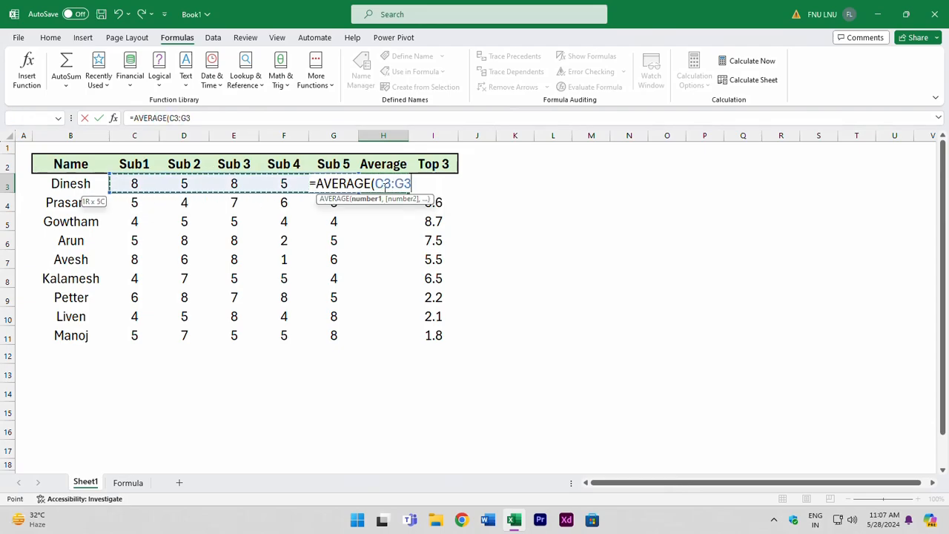
key(Return)
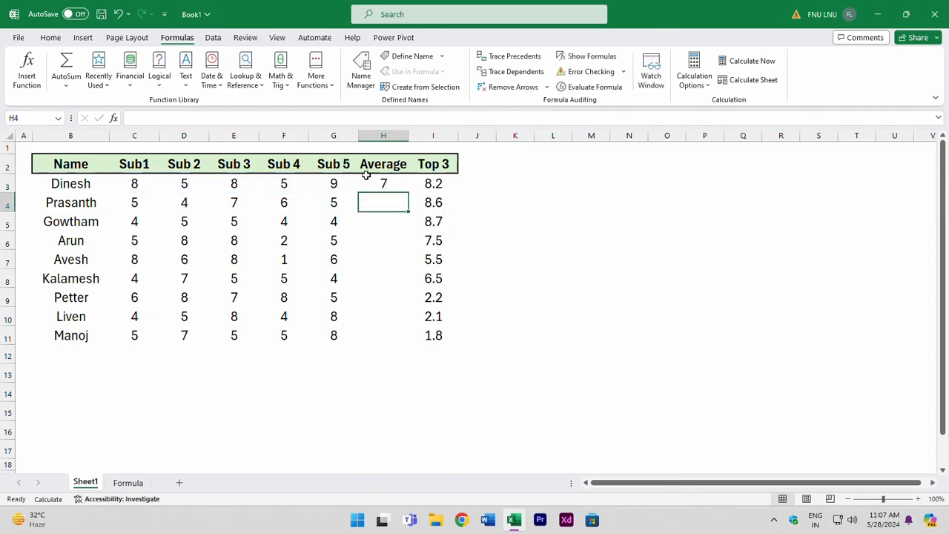
click(389, 183)
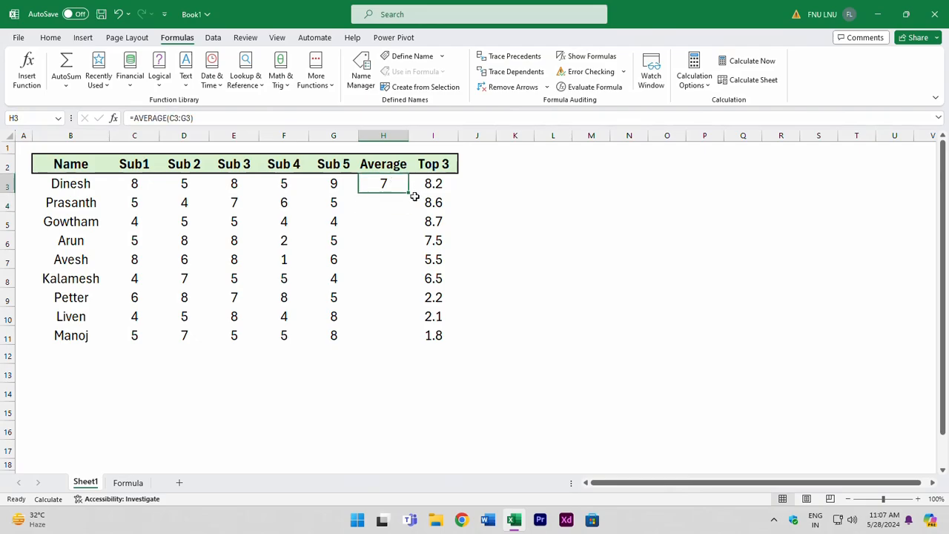
drag(409, 192, 409, 344)
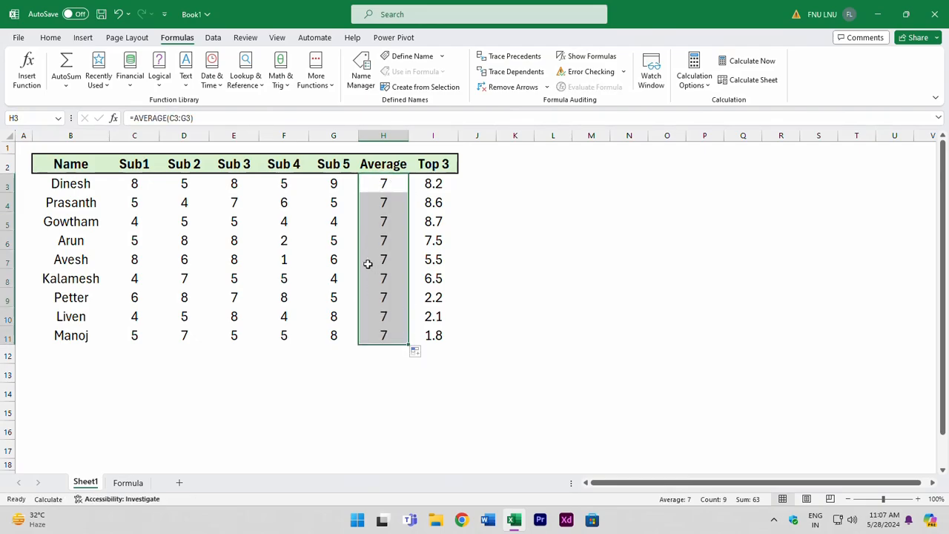
Enter 9 as the Sub 5 mark in G3 and 8 as the Sub 4 mark in F3.
click(333, 183)
text(9)
key(Tab)
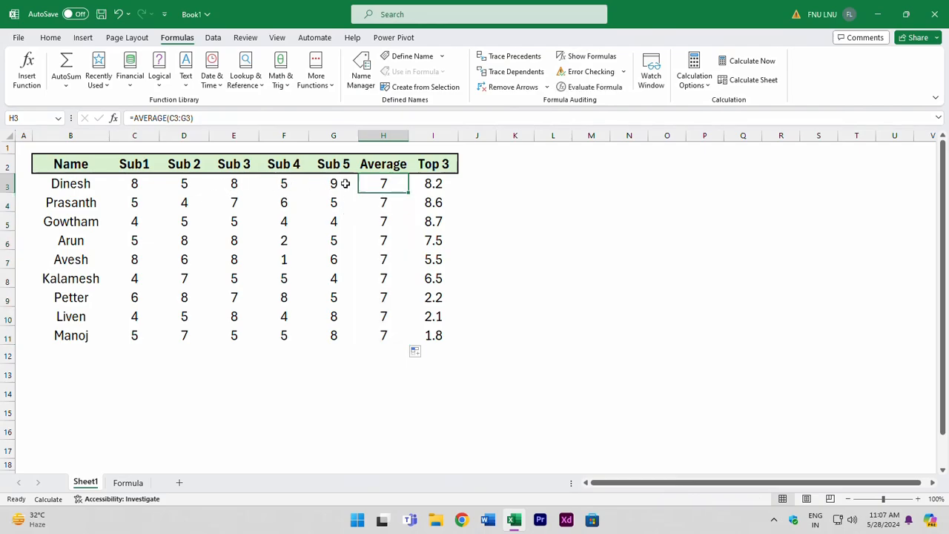
click(291, 185)
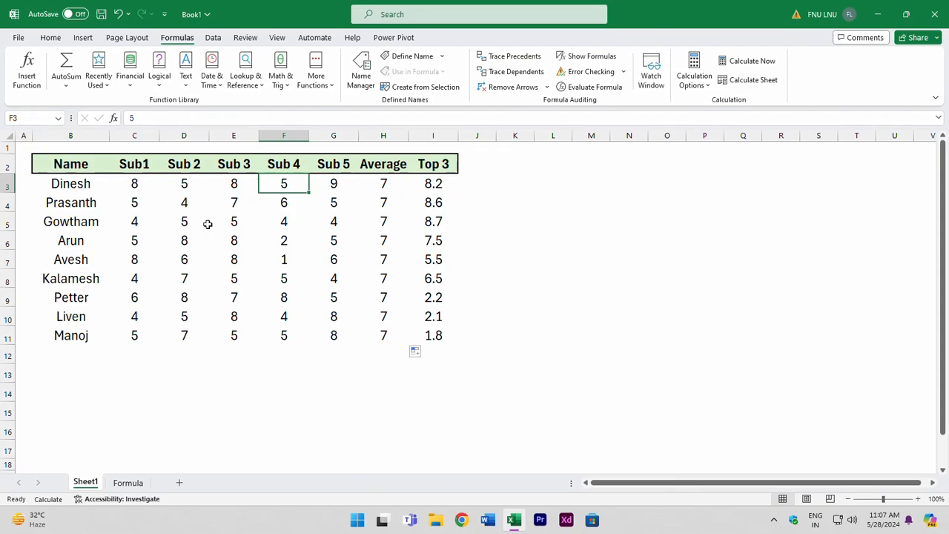
text(8)
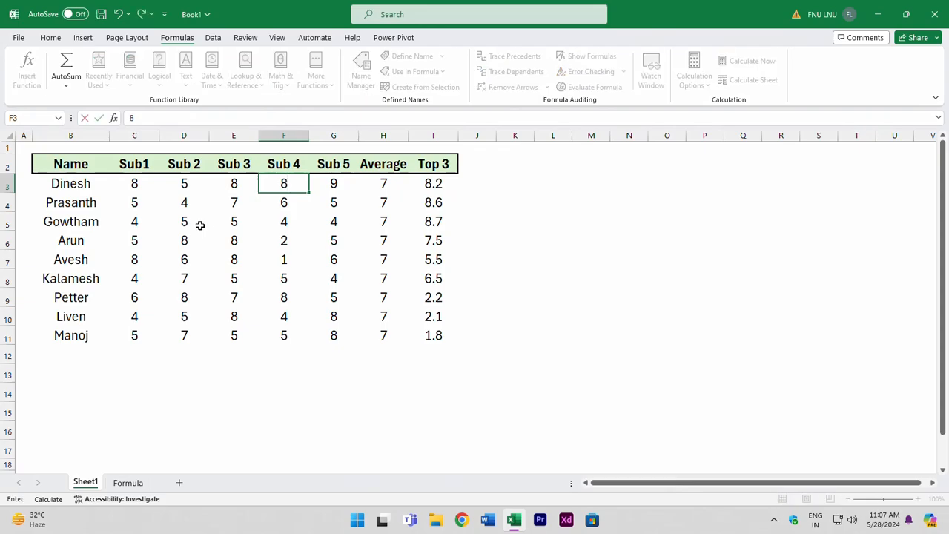
key(Return)
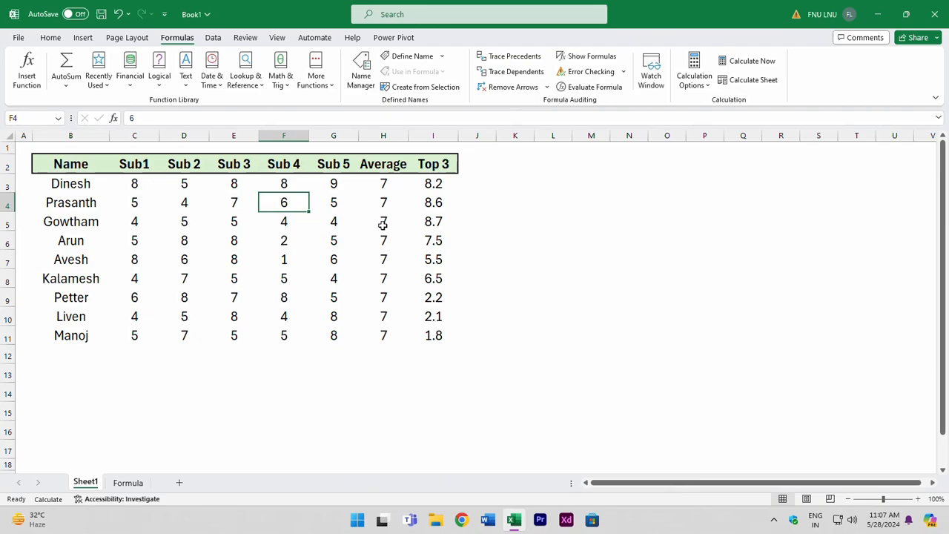
Inspect the AVERAGE formulas in several Average column cells, including H3, H6 and H8, without changing them.
double_click(386, 184)
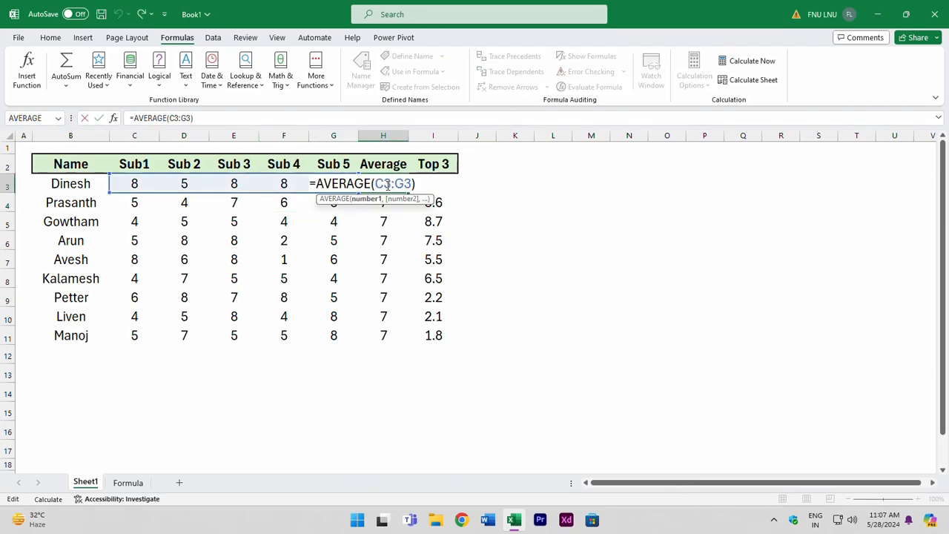
key(Escape)
click(385, 201)
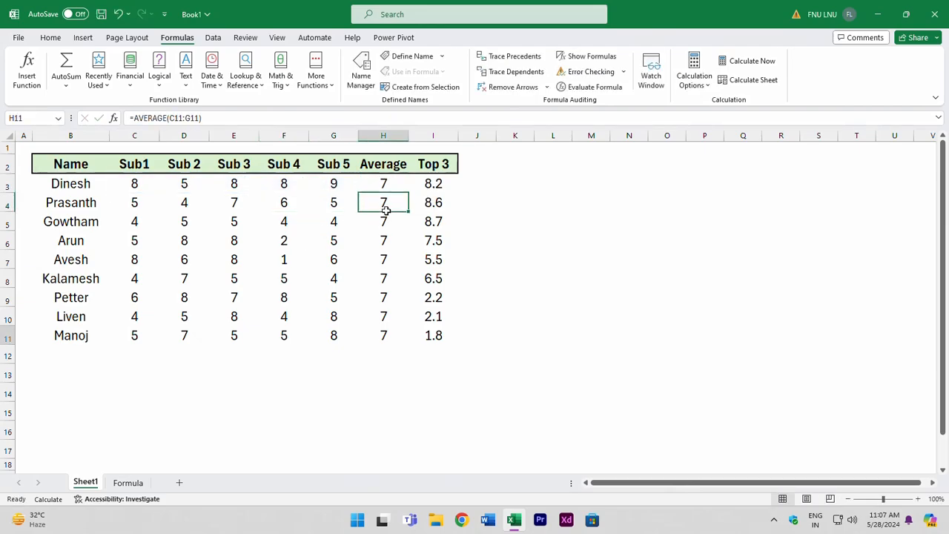
key(ctrl+Down)
double_click(385, 200)
key(Return)
double_click(387, 240)
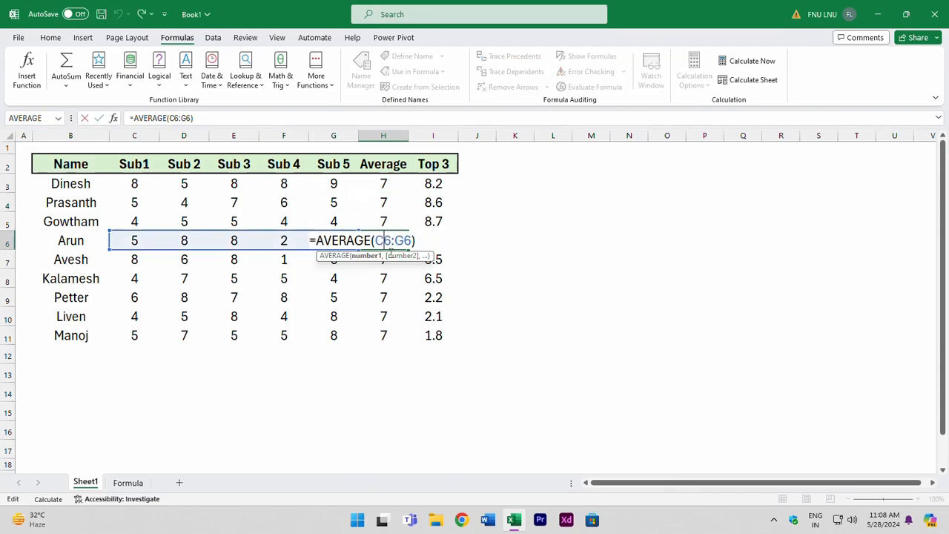
key(Return)
double_click(389, 279)
key(Return)
Enter 5, 5 and 4 as the Sub 4 marks in cells F7, F8 and F9.
click(274, 266)
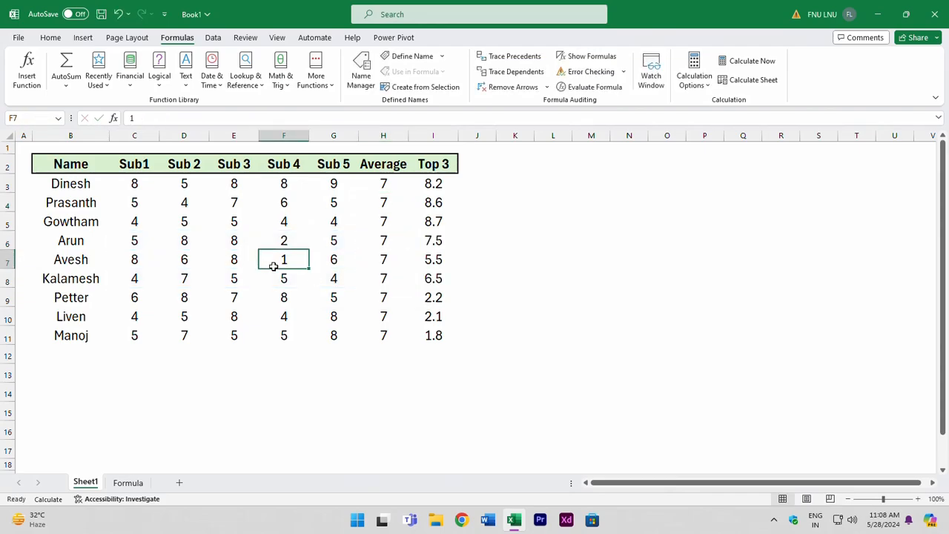
text(5)
key(Return)
text(5)
key(Return)
text(4)
key(Return)
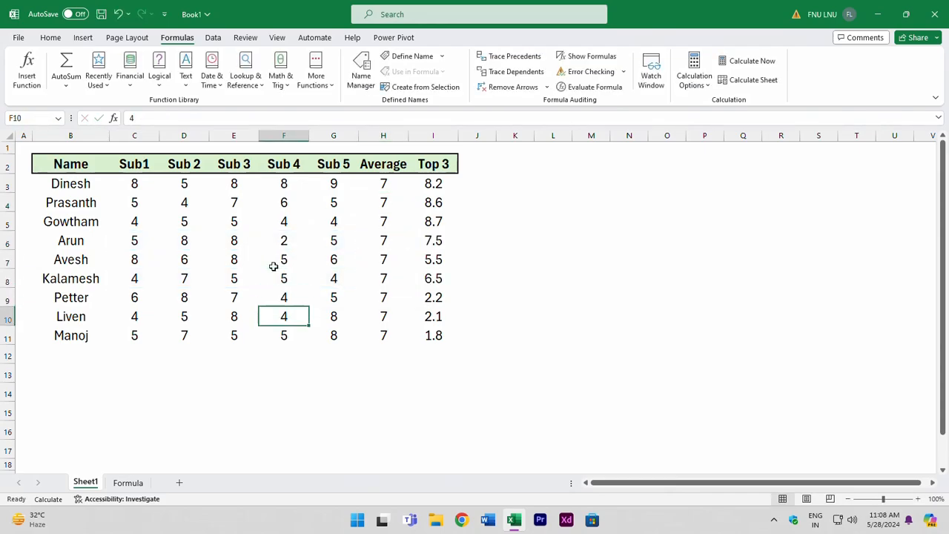
Check the calculation option and recalculate the workbook while keeping Manual mode.
click(695, 78)
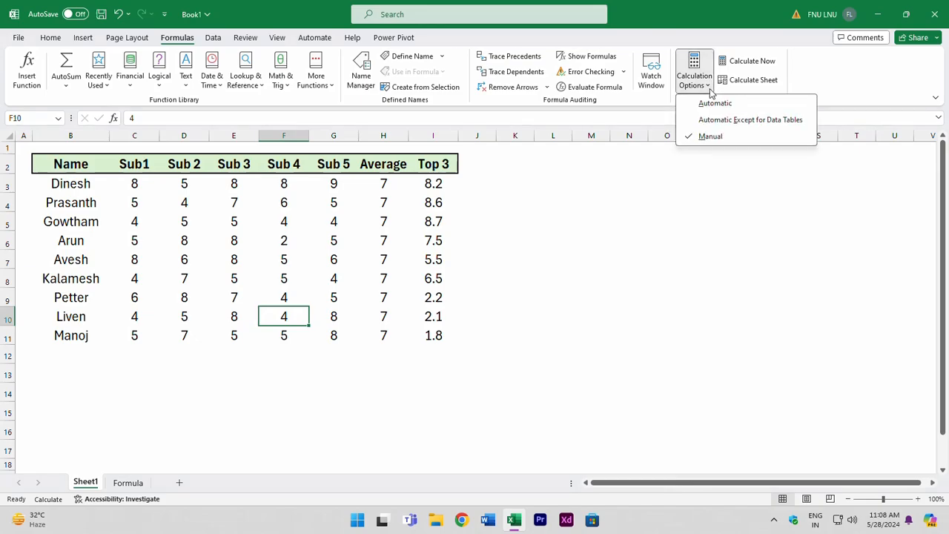
click(320, 230)
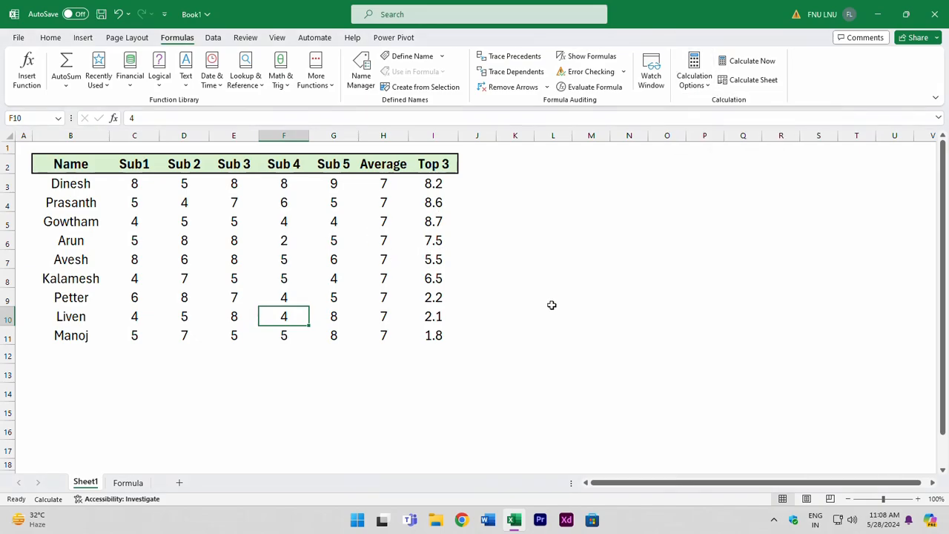
key(F9)
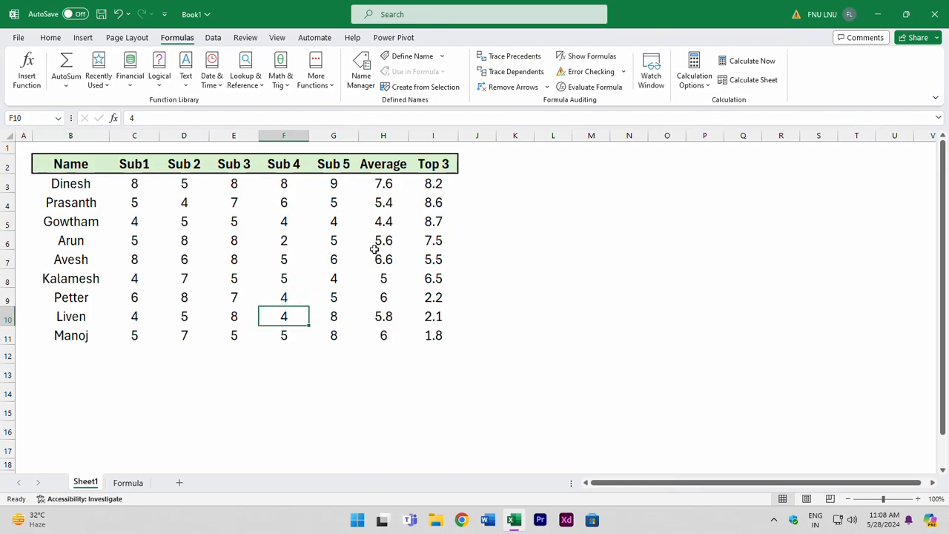
Set the Sub 4 marks in F7, F8 and F9 to 4, 7 and 7, and recalculate the workbook.
click(287, 259)
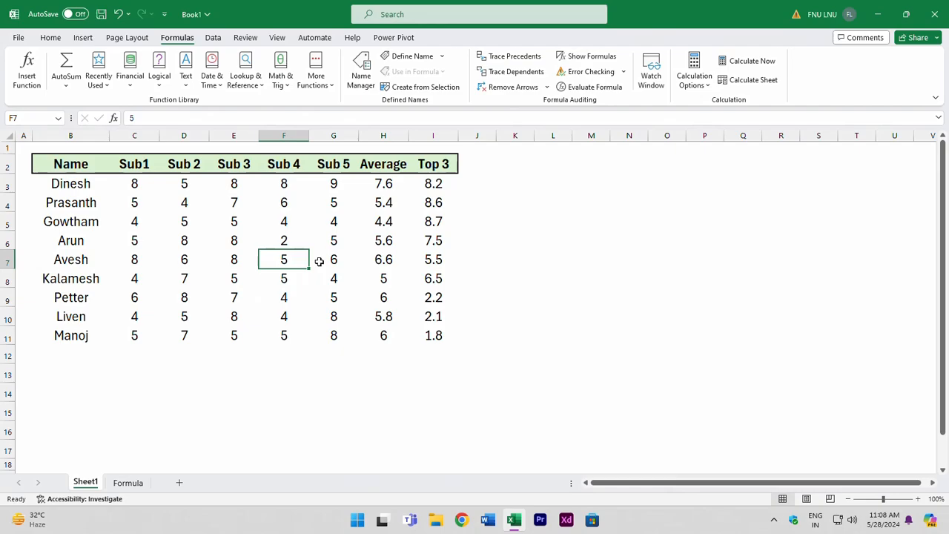
text(4)
key(Return)
text(7)
key(Return)
text(7)
key(Return)
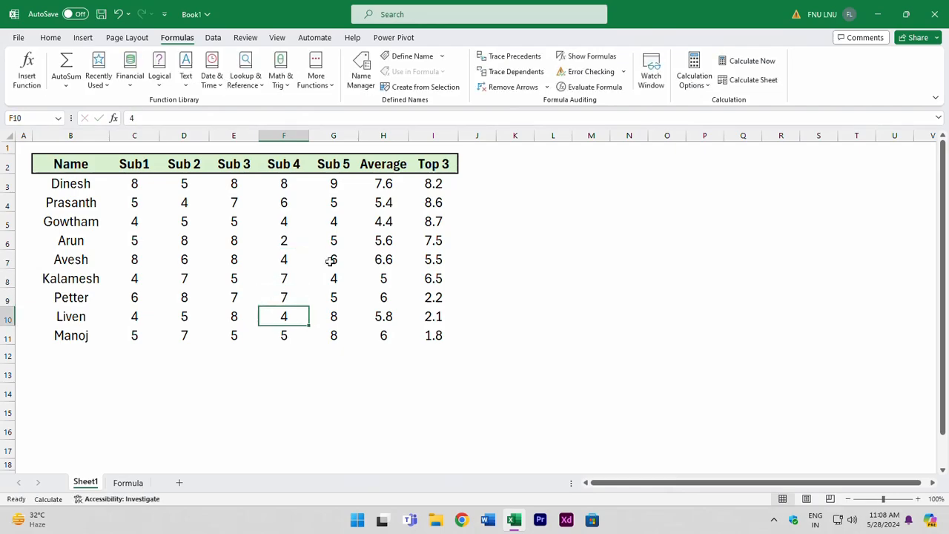
key(F9)
click(383, 185)
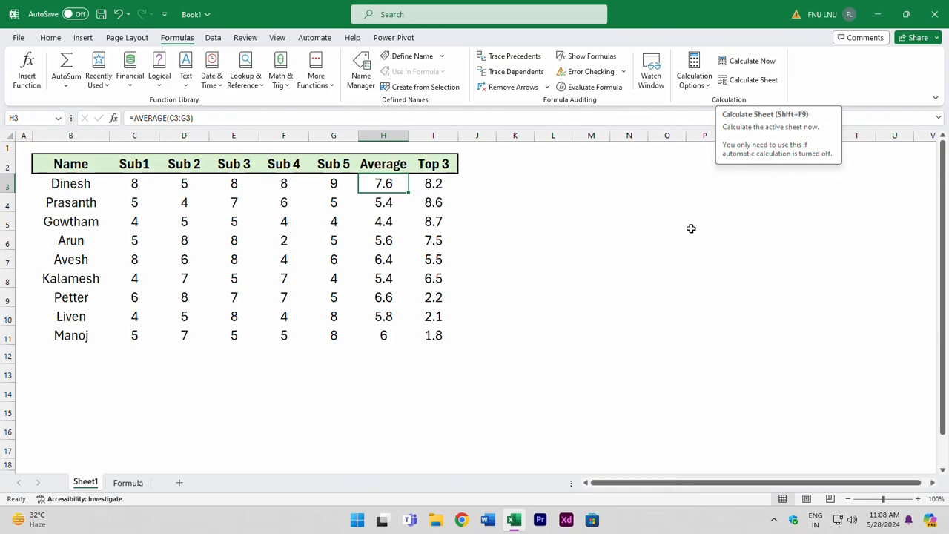
Switch the workbook's calculation option back to Automatic.
click(695, 80)
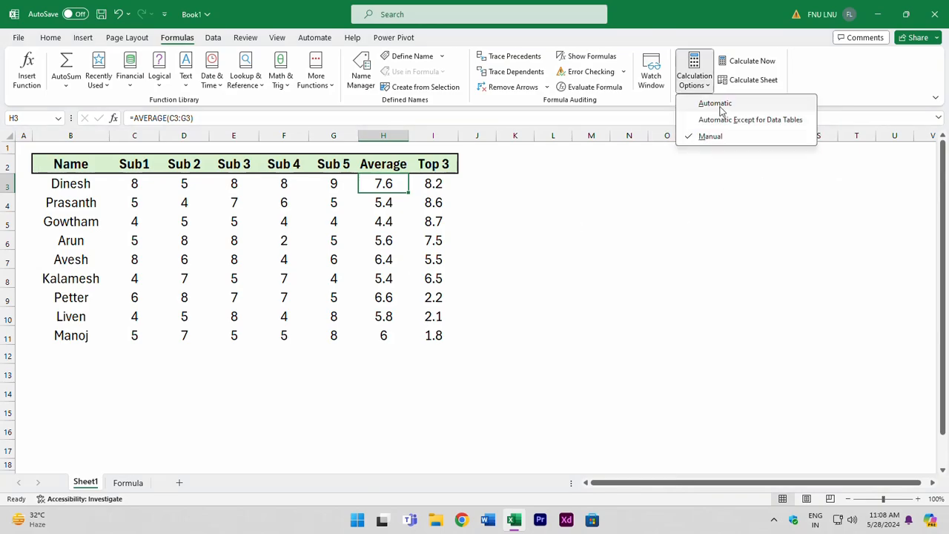
click(721, 106)
click(511, 276)
Set the Sub 5 marks in cells G7 and G3 to 5.
click(367, 218)
click(336, 238)
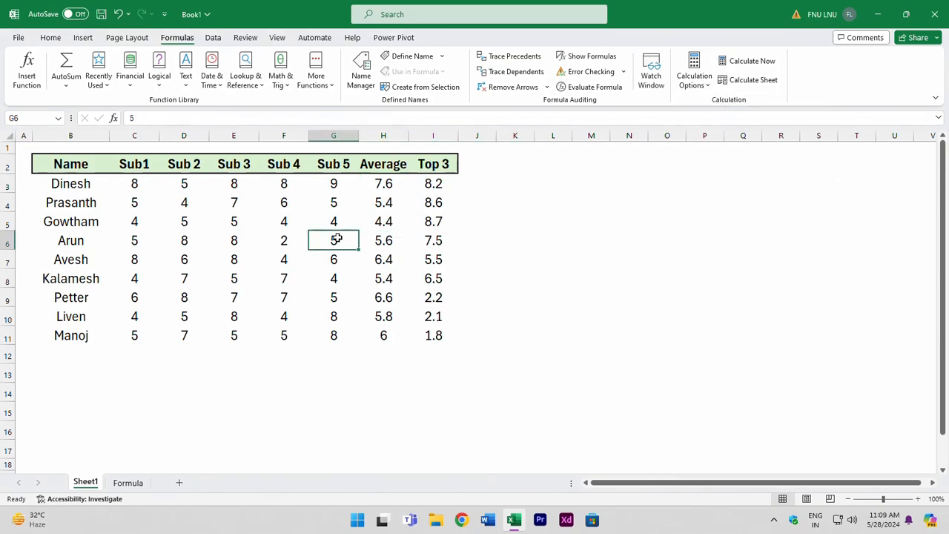
key(Down)
text(5)
key(Return)
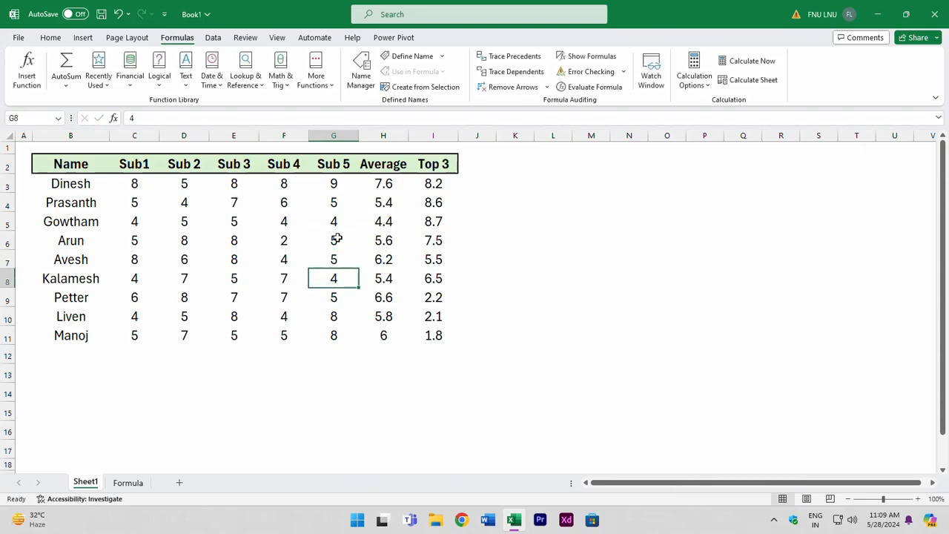
click(629, 316)
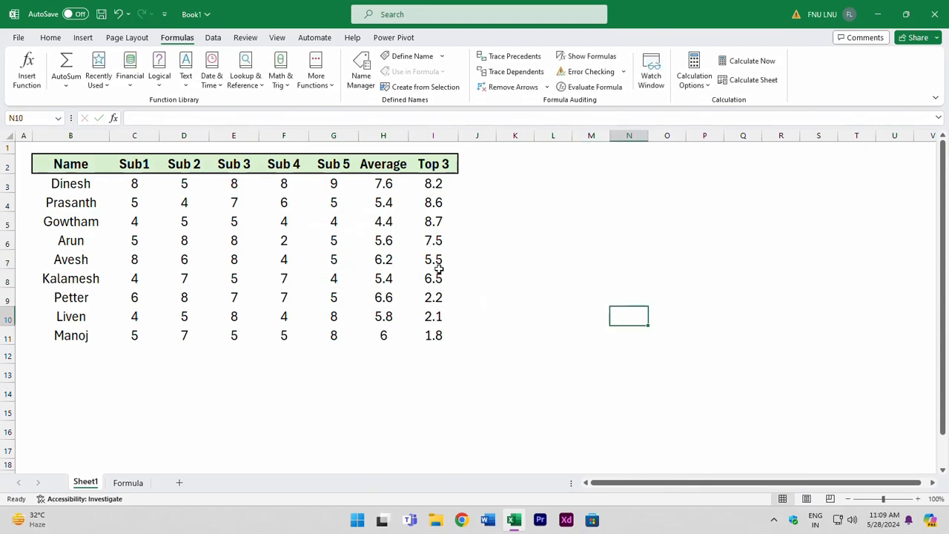
click(340, 185)
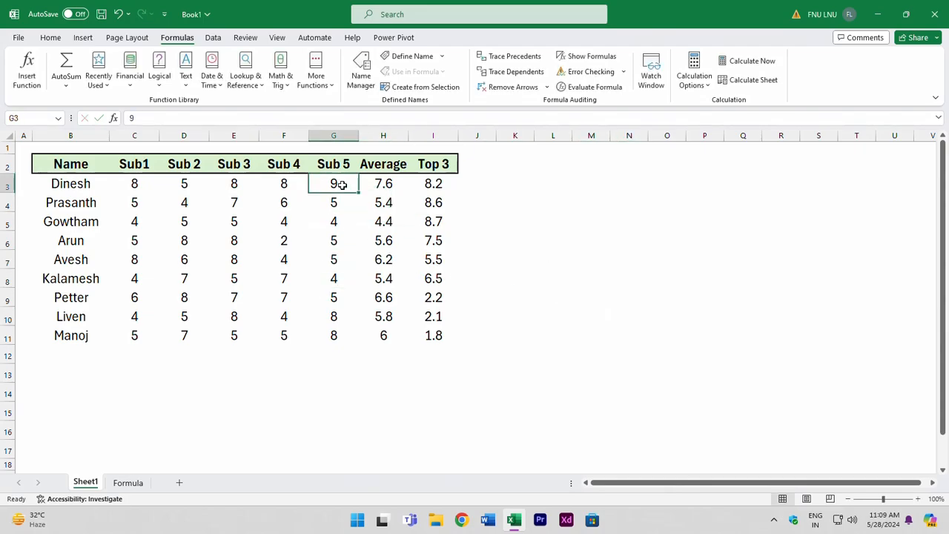
text(5)
key(Return)
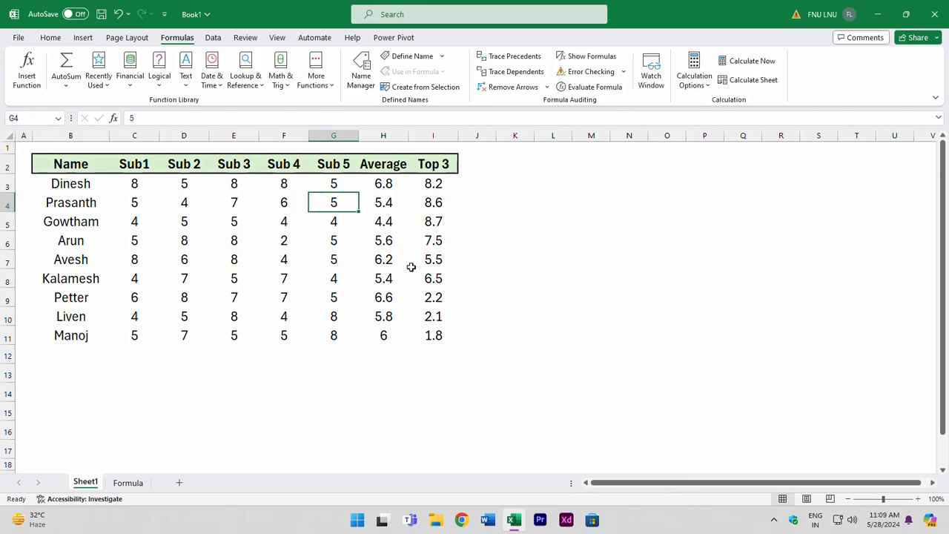
Bring up the context menu for cell G4, browse through its commands, and close it without choosing one.
right_click(326, 210)
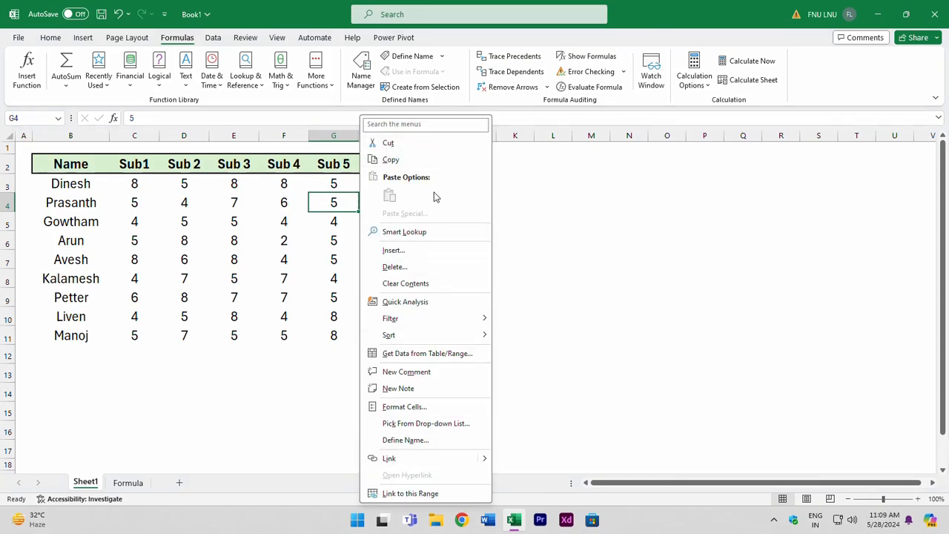
key(Escape)
key(shift+F10)
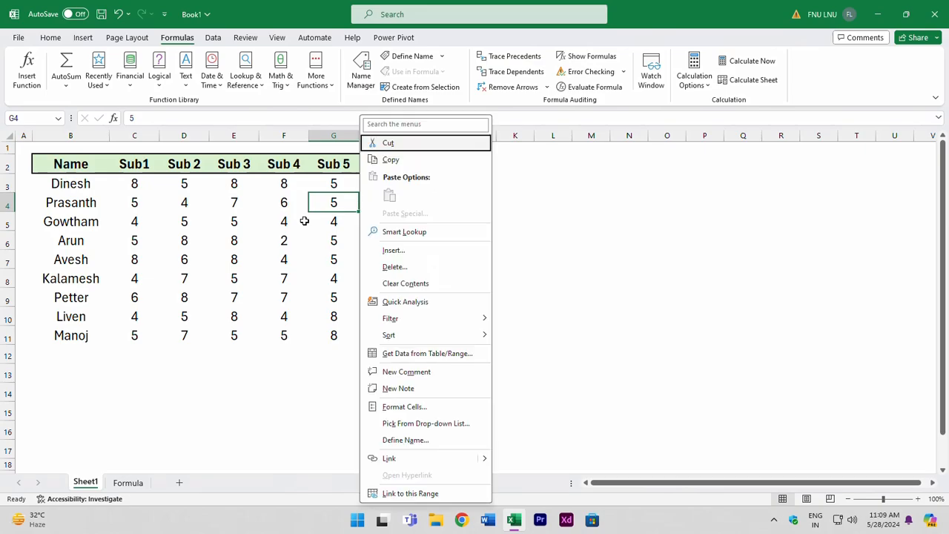
key(Down)
key(Down)
key(Down)
key(Down)
key(Down)
key(Down)
key(Down)
key(Down)
key(Down)
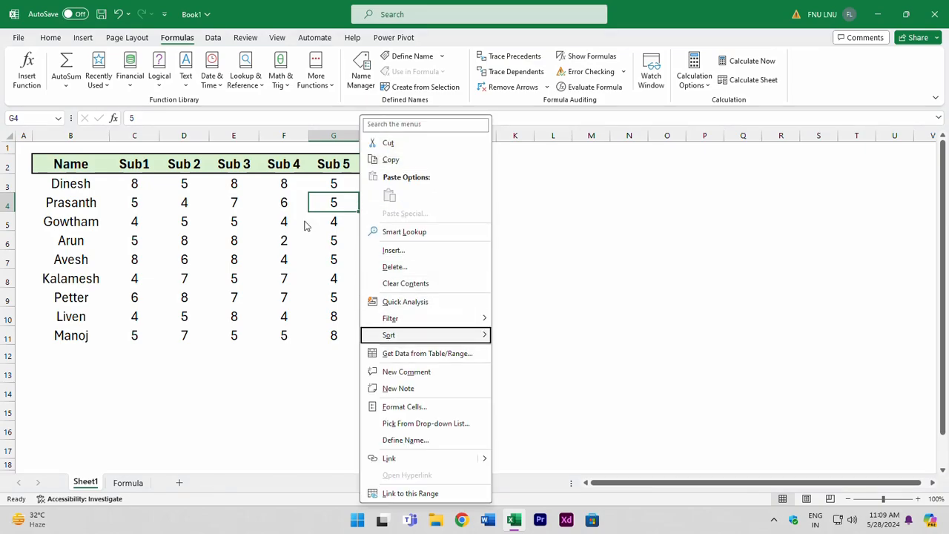
key(Up)
key(Up)
key(Down)
key(Down)
key(Down)
key(Up)
key(Up)
key(Down)
key(Down)
key(Down)
key(Down)
key(Escape)
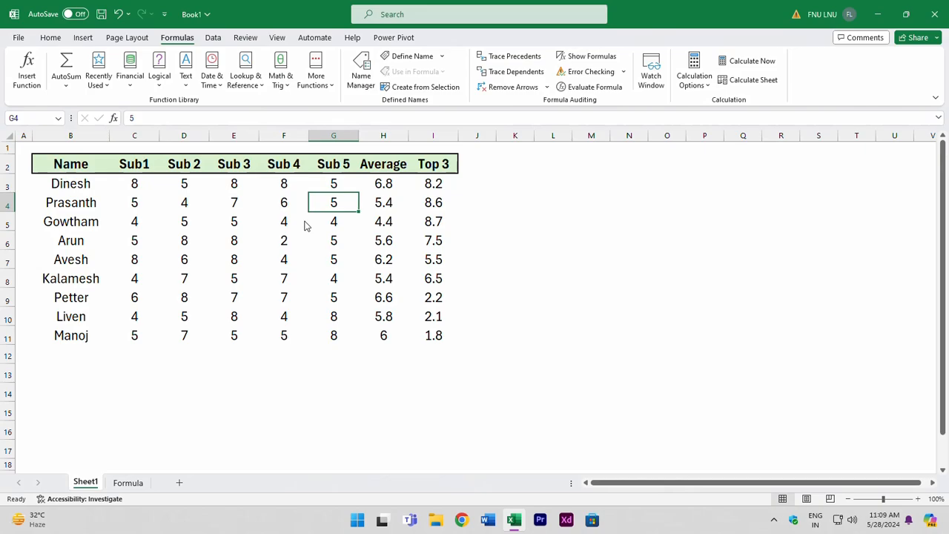
Insert five new blank worksheets in front of Sheet1, which holds the marks table.
key(shift+F11)
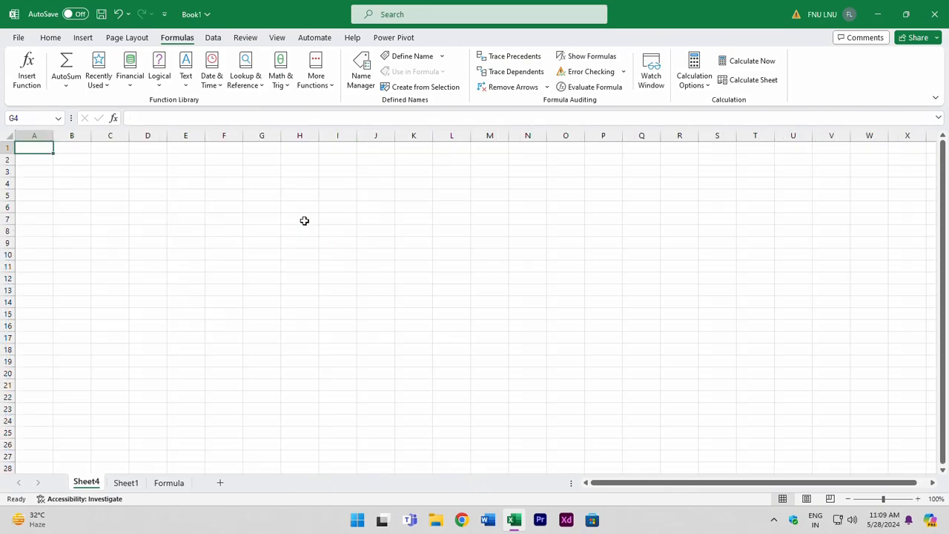
drag(224, 219, 529, 333)
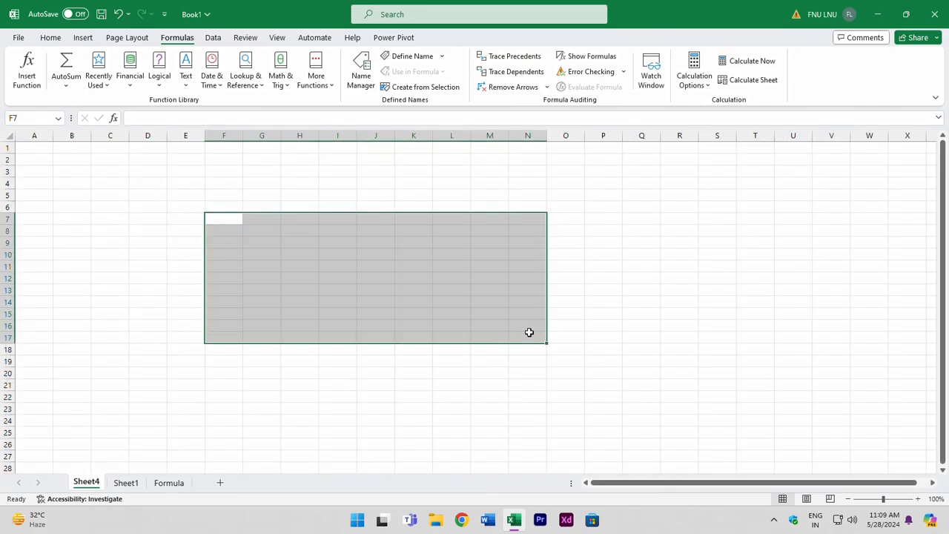
key(shift+F11)
key(shift+F11)
key(shift+F11)
key(shift+F11)
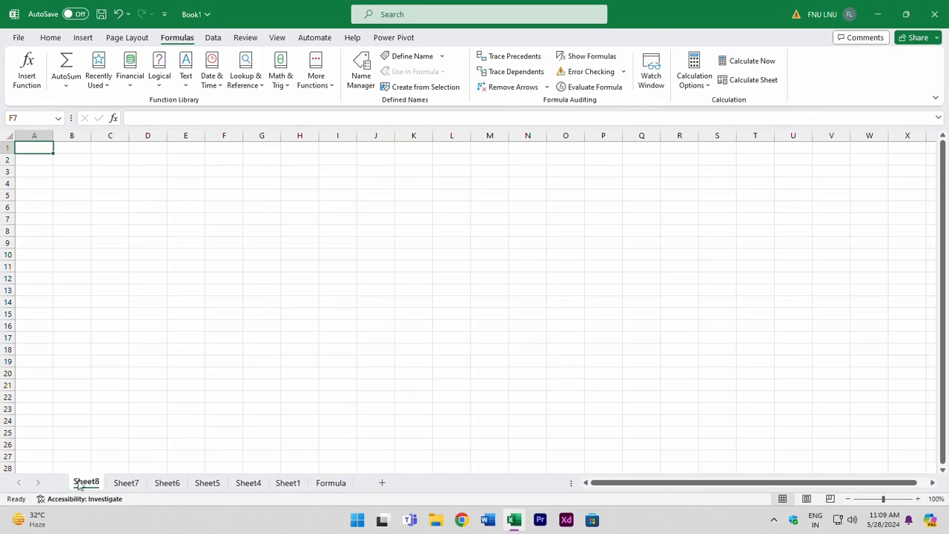
Return to the marks table on Sheet1 and save the workbook under its current name.
click(288, 483)
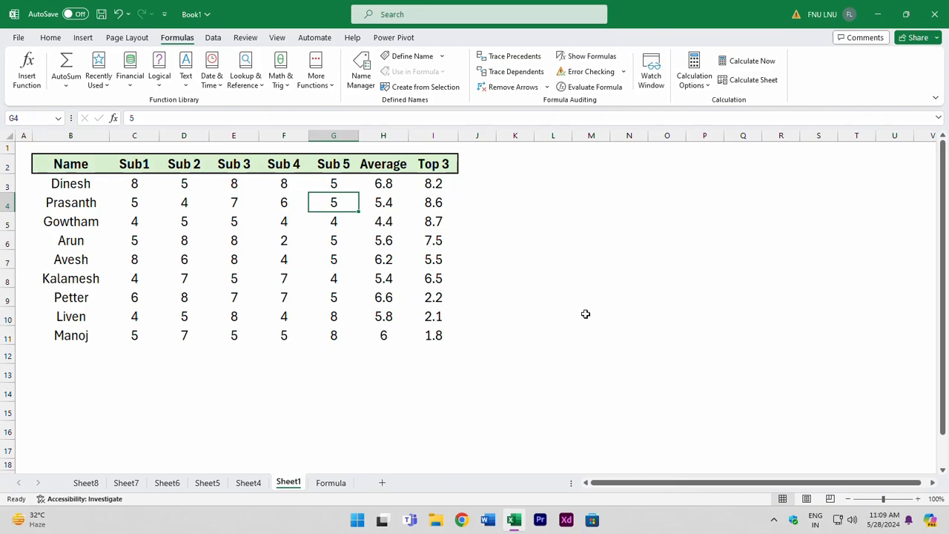
key(ctrl+s)
View the blank sheets Sheet5 and Sheet8, bring up the Save As dialog for the workbook, and cancel it.
click(207, 483)
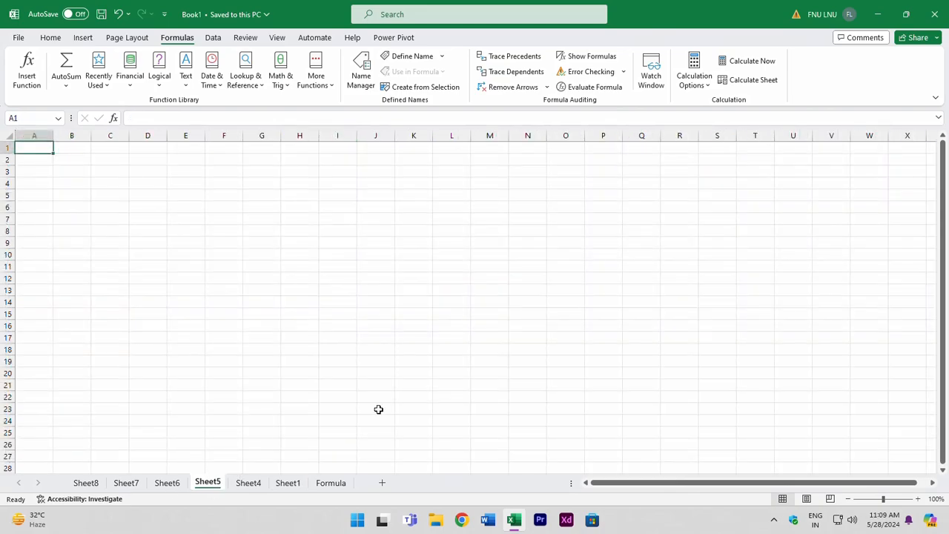
click(88, 484)
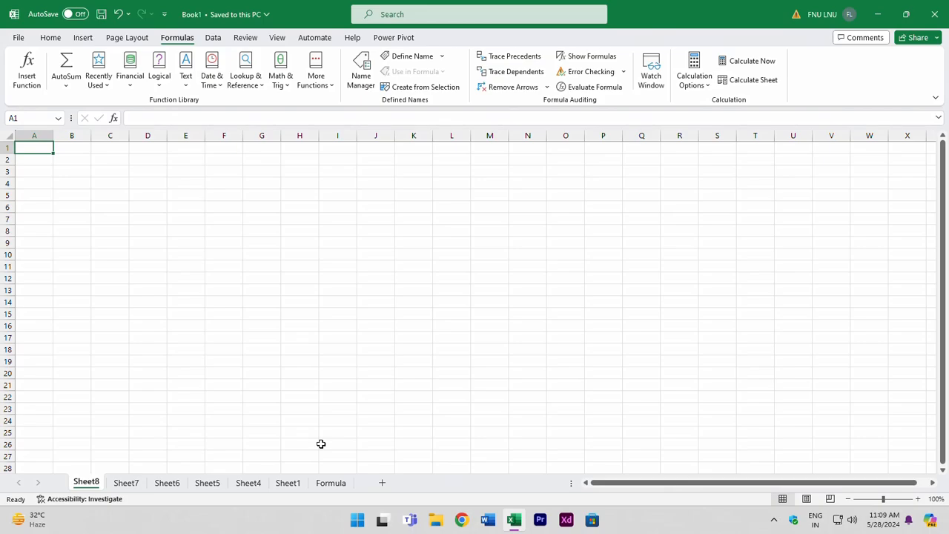
key(F12)
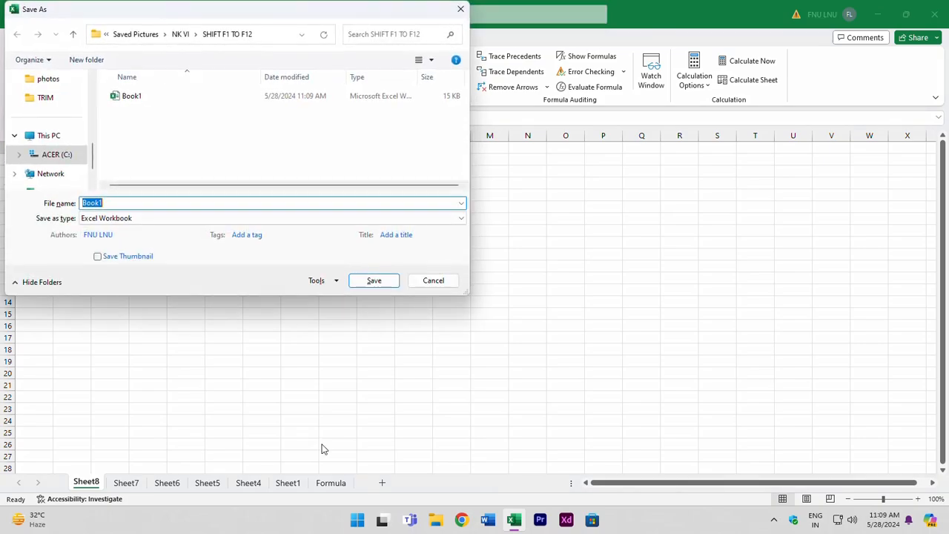
click(434, 281)
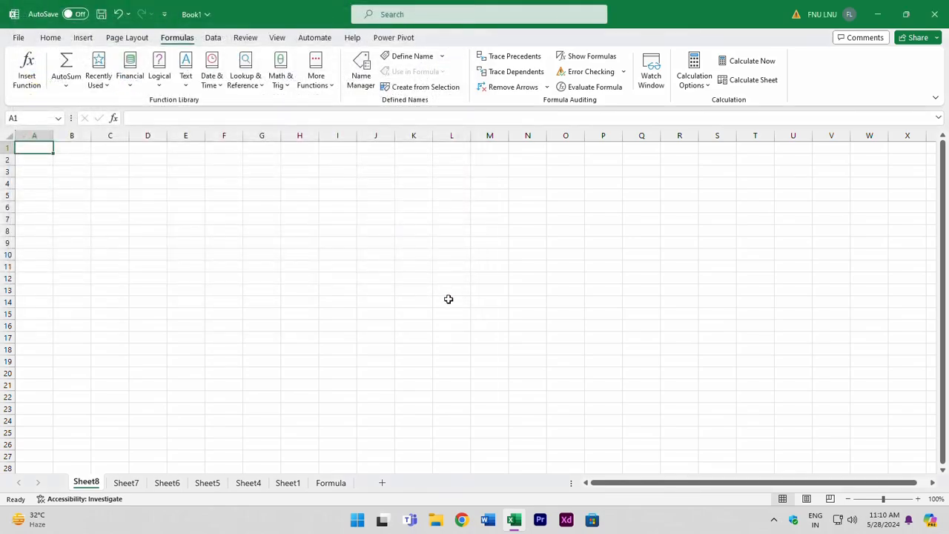